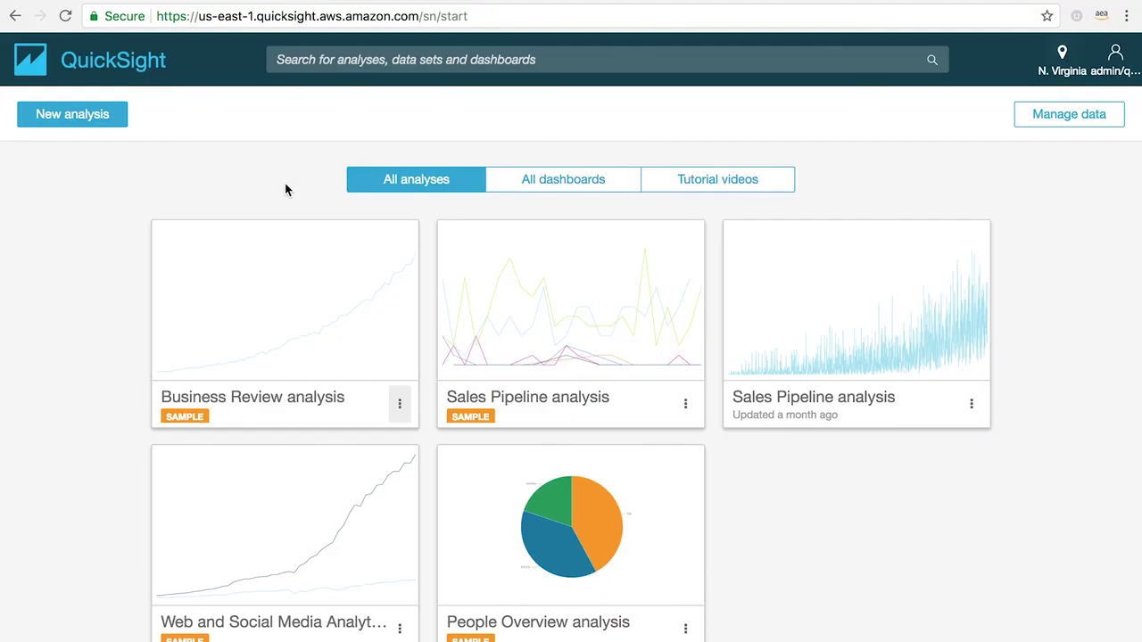
Step: Open the B2B-Sales-Orders data set details, showing 9994 rows imported to SPICE and 0 skipped
left_click(85, 124)
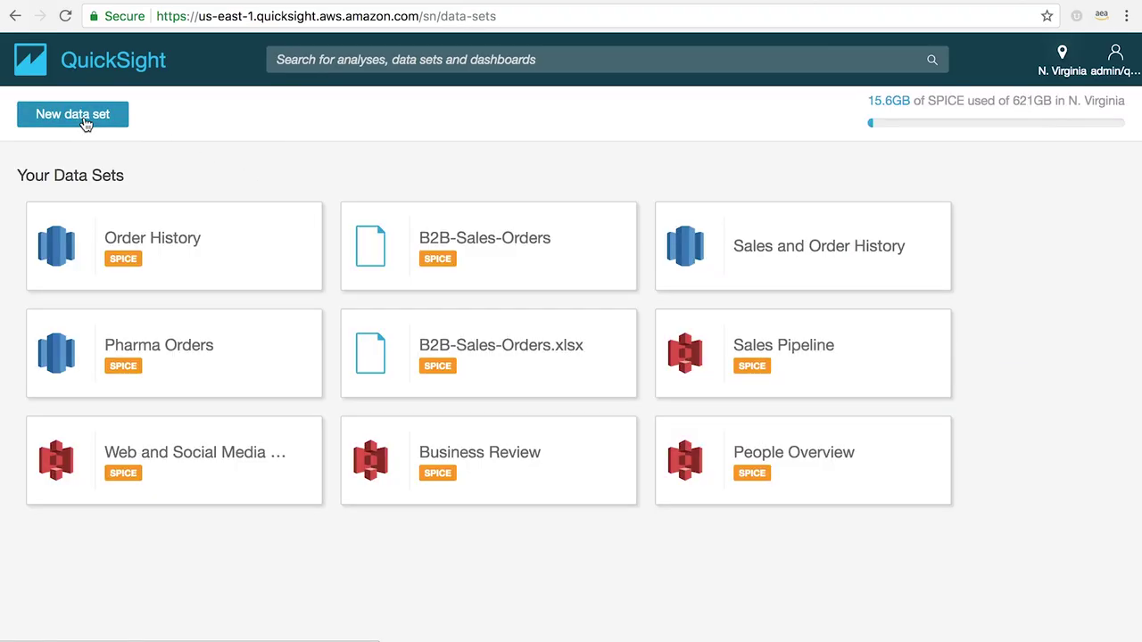
left_click(513, 259)
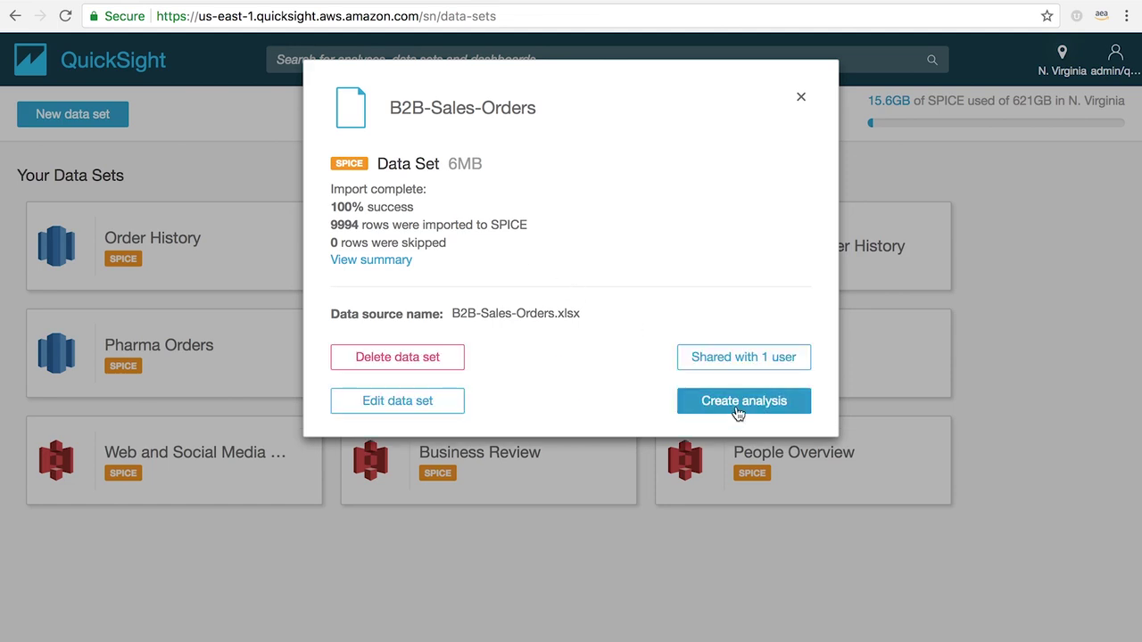
left_click(800, 99)
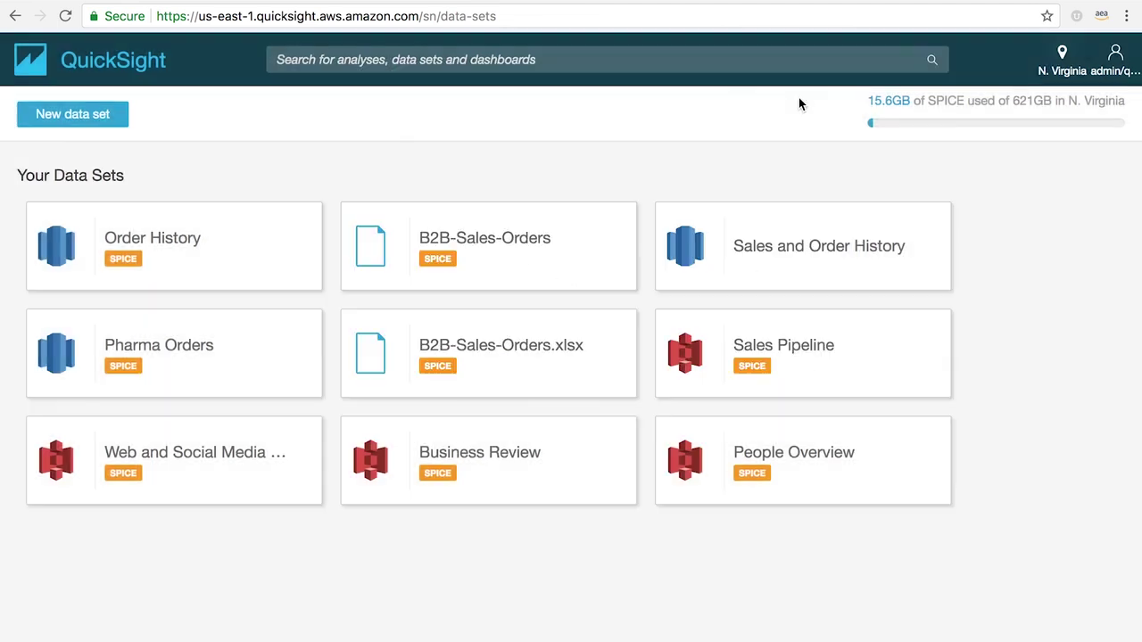
left_click(83, 120)
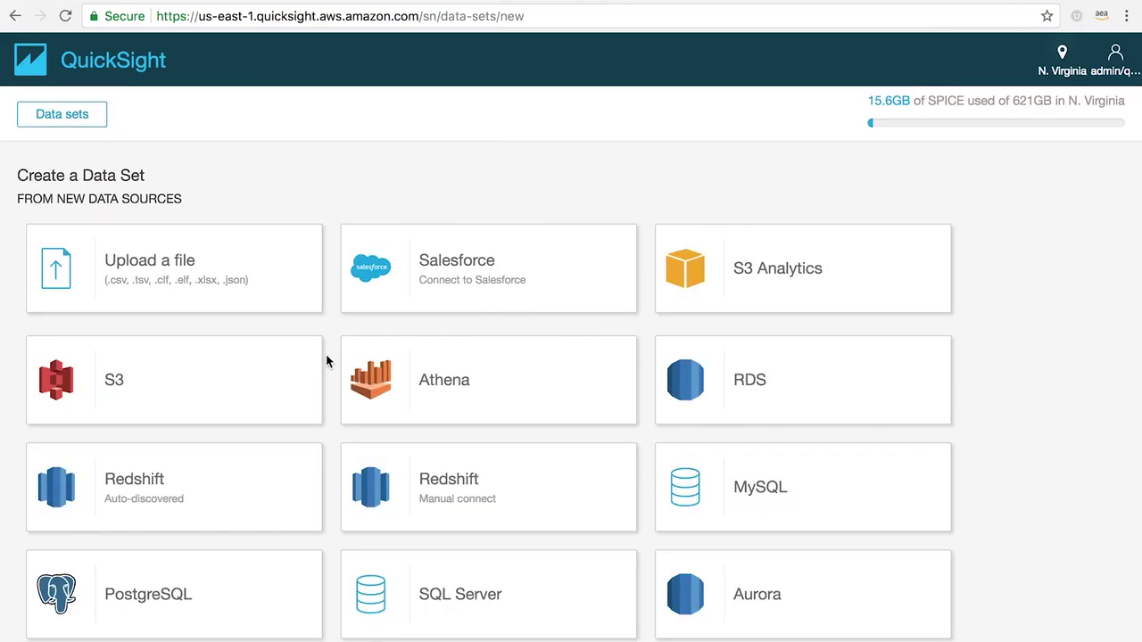
scroll(325, 360, "down", 3)
scroll(327, 360, "down", 3)
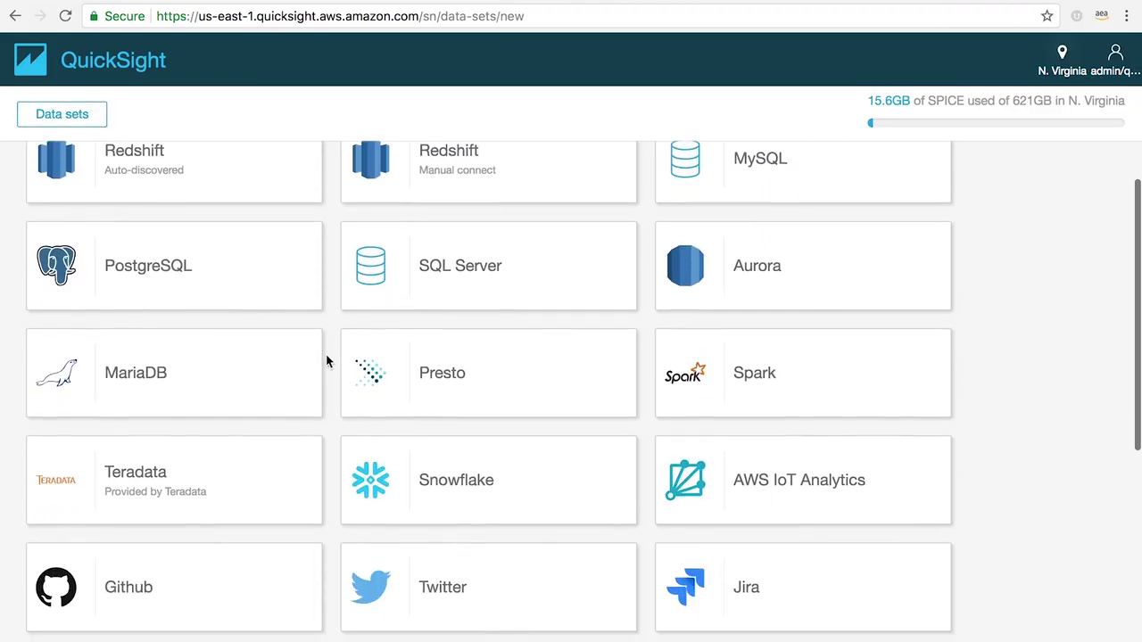
left_click(77, 116)
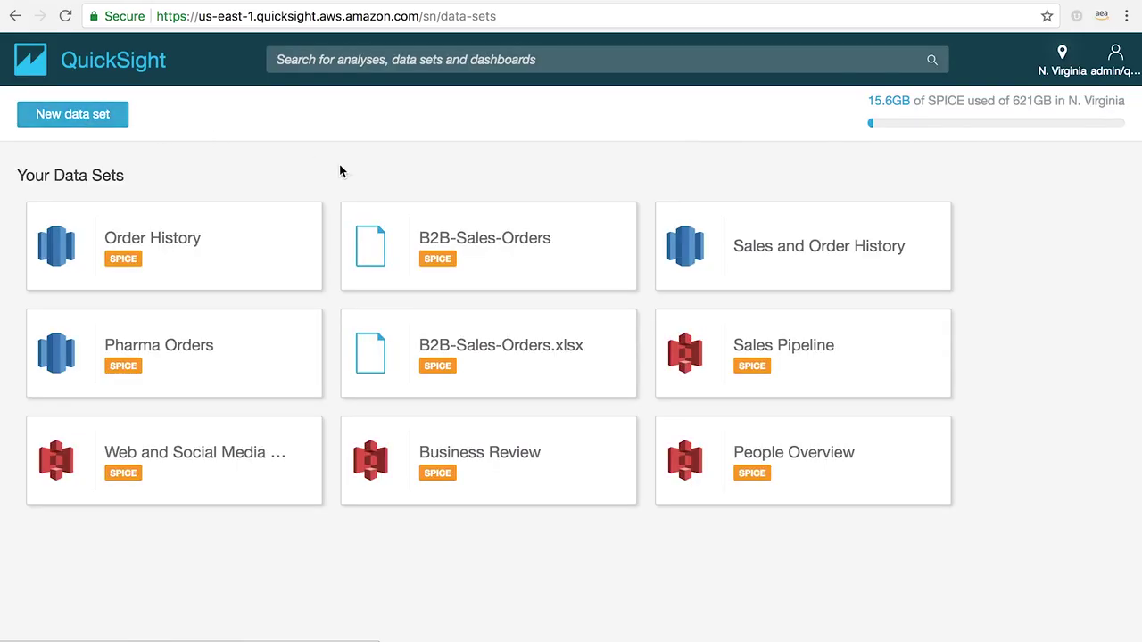
left_click(489, 255)
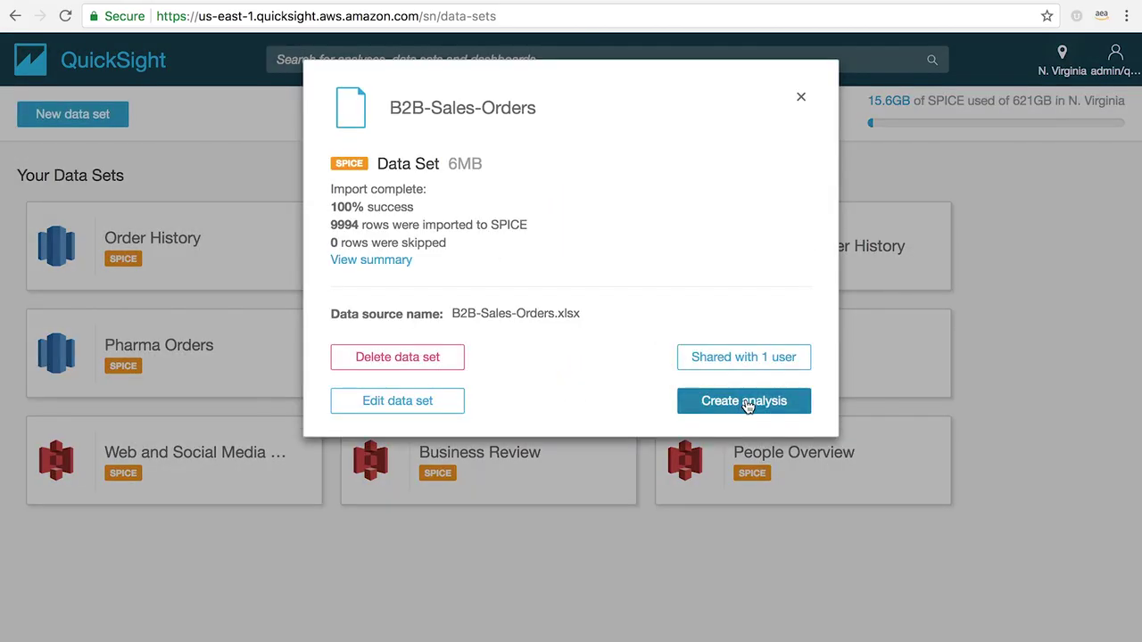
Step: Create an analysis from B2B-Sales-Orders, dismiss the Import complete notice and review its Fields list
left_click(746, 399)
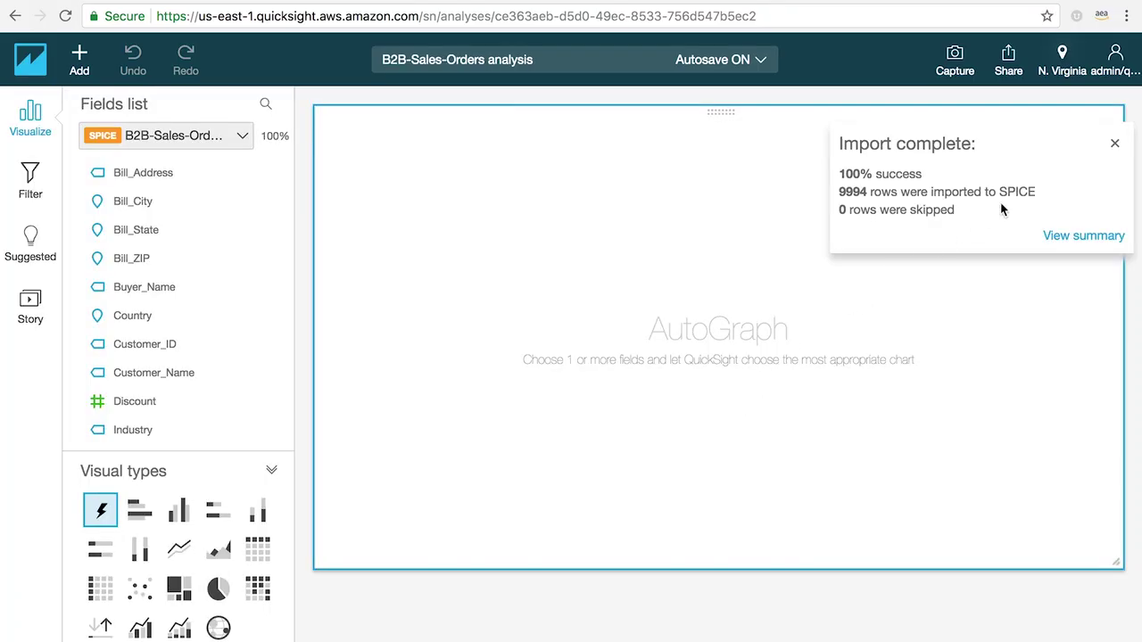
left_click(1113, 144)
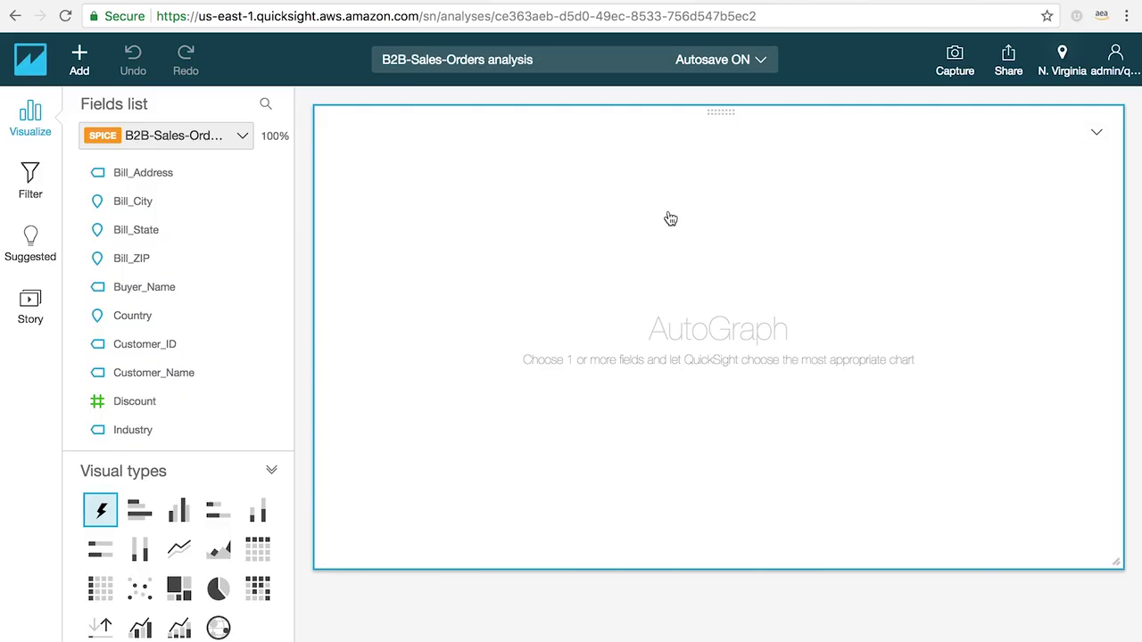
left_click(243, 137)
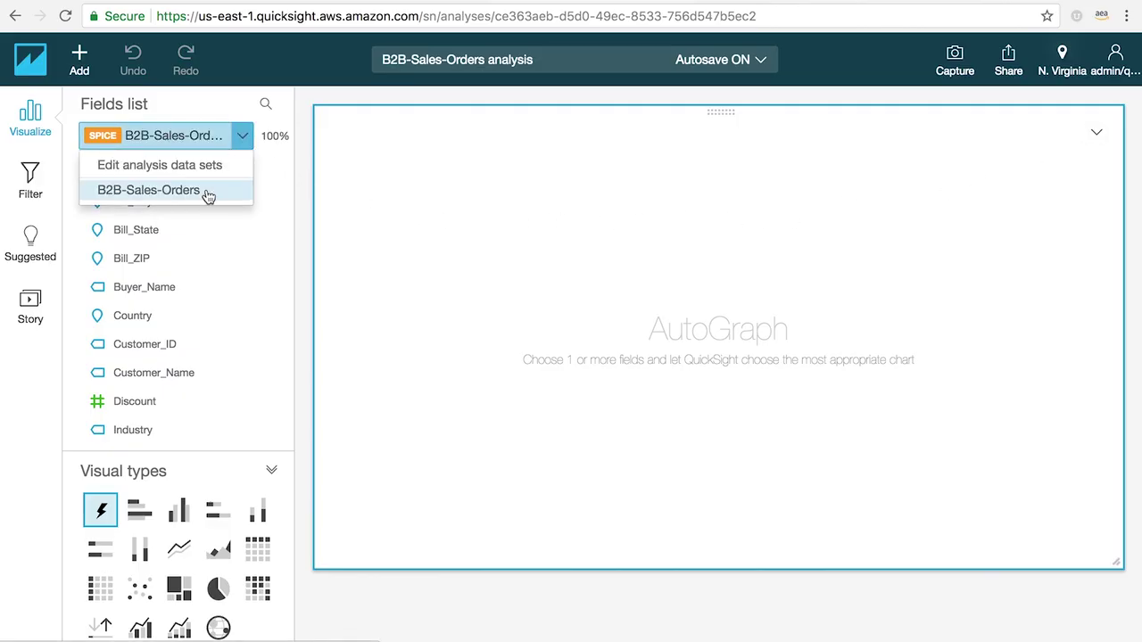
left_click(299, 178)
scroll(180, 379, "down", 6)
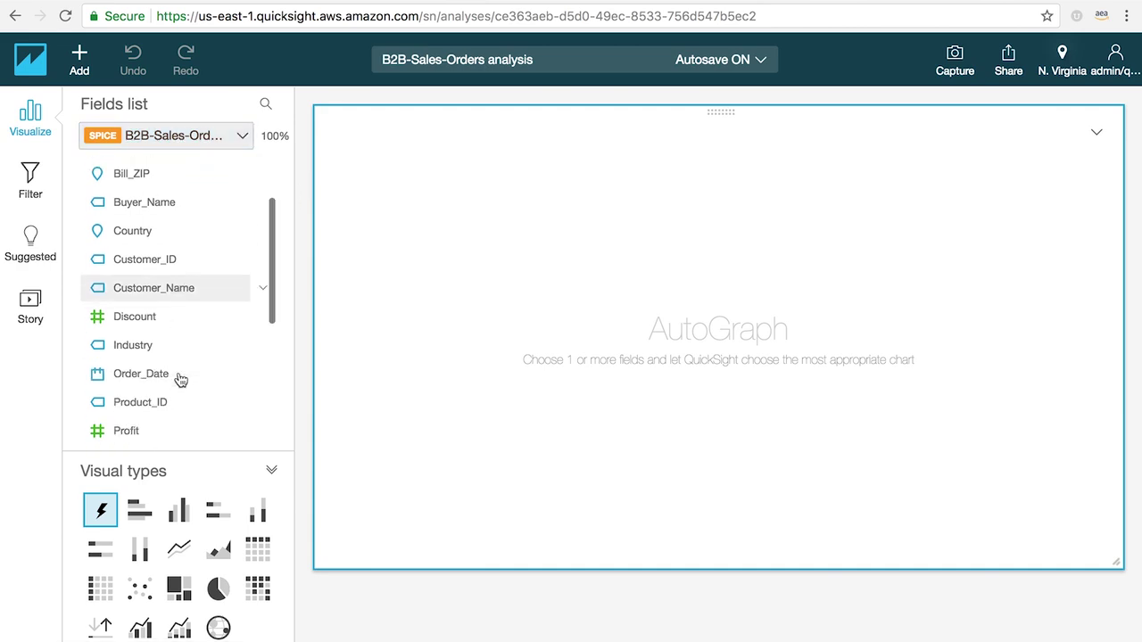
scroll(180, 379, "down", 3)
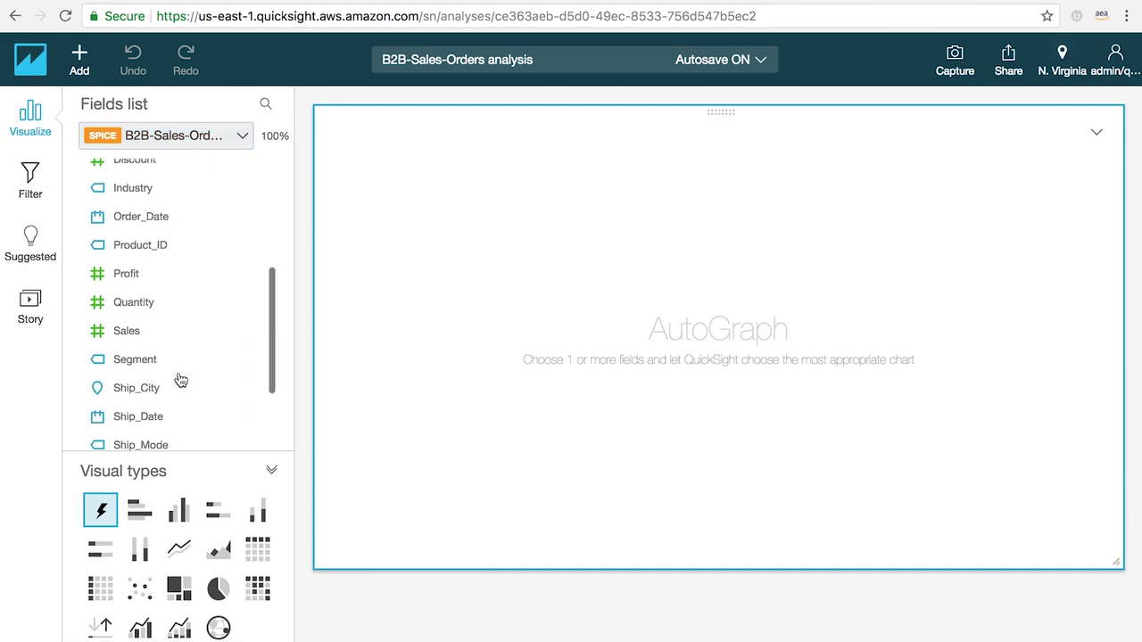
Step: Plot Sum of Sales by Order_Date and Segment as a line chart, after trying stacked bar and table
left_click(128, 322)
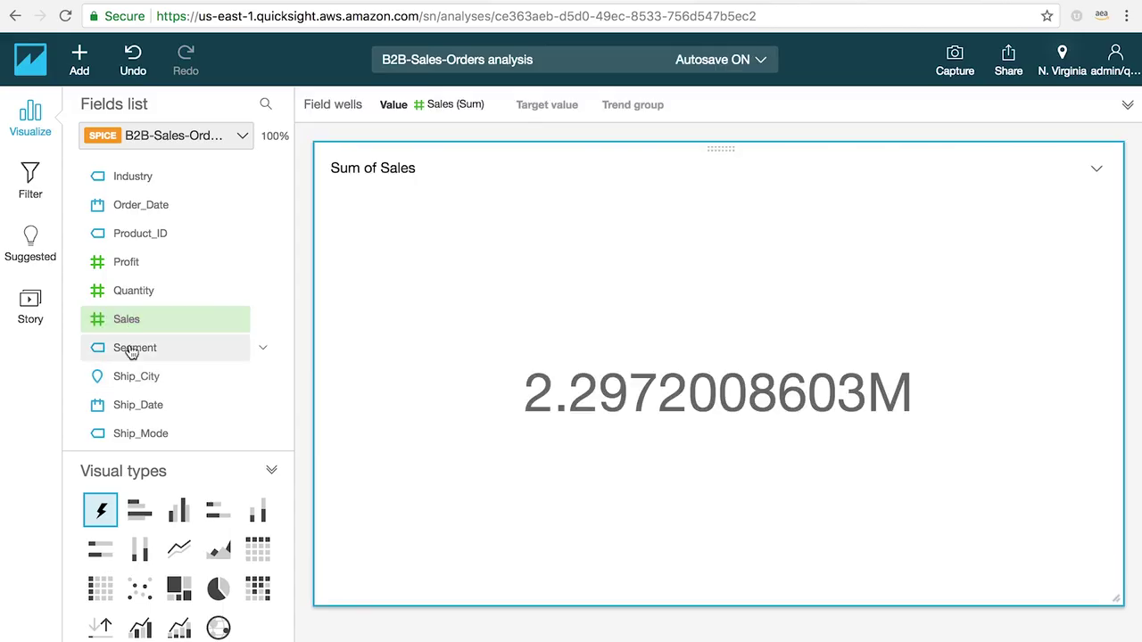
left_click(131, 350)
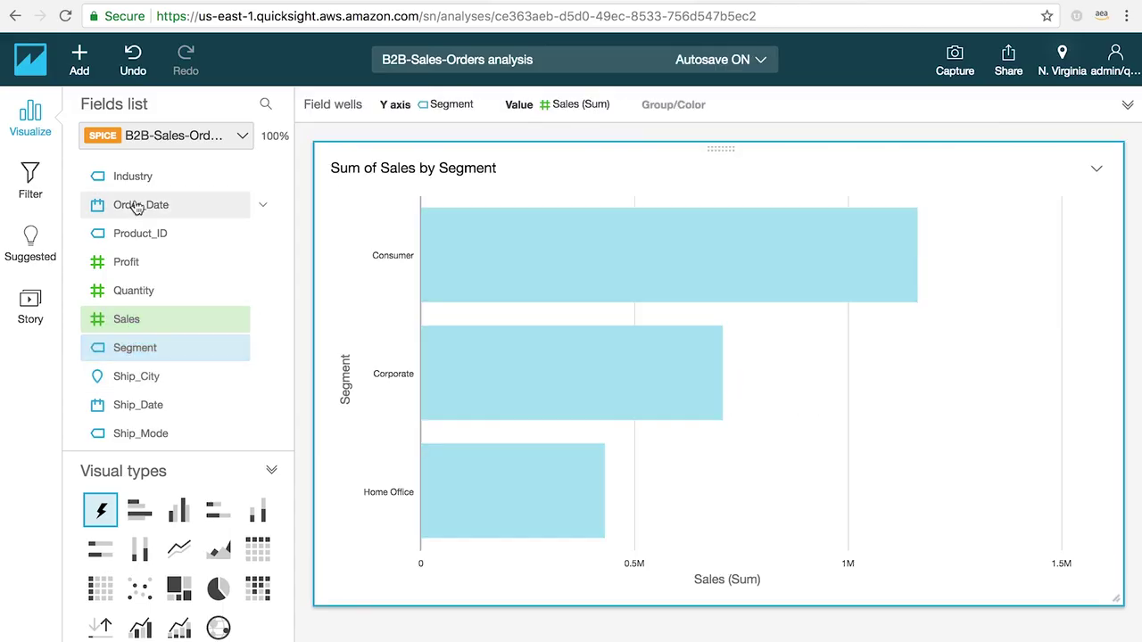
left_click(136, 207)
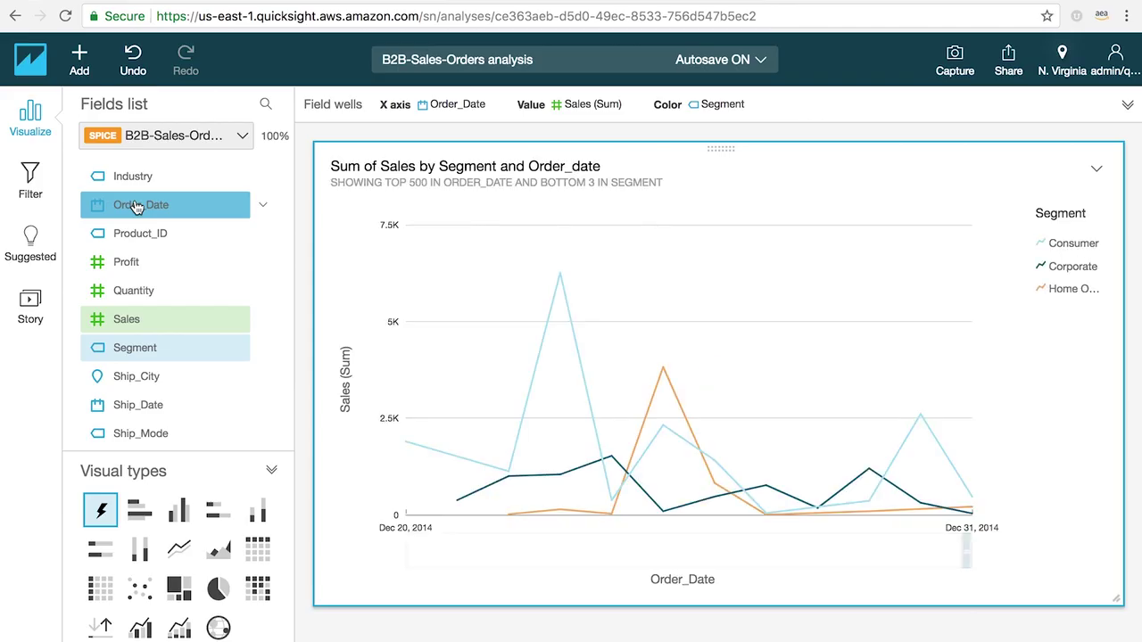
left_click_drag(962, 551, 896, 548)
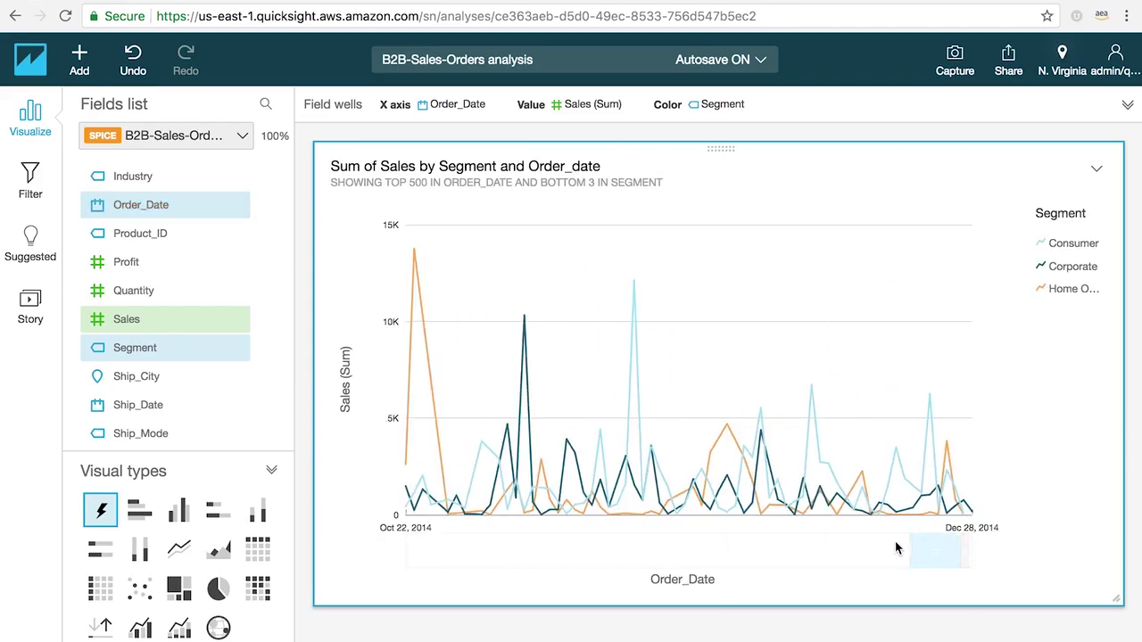
left_click(219, 512)
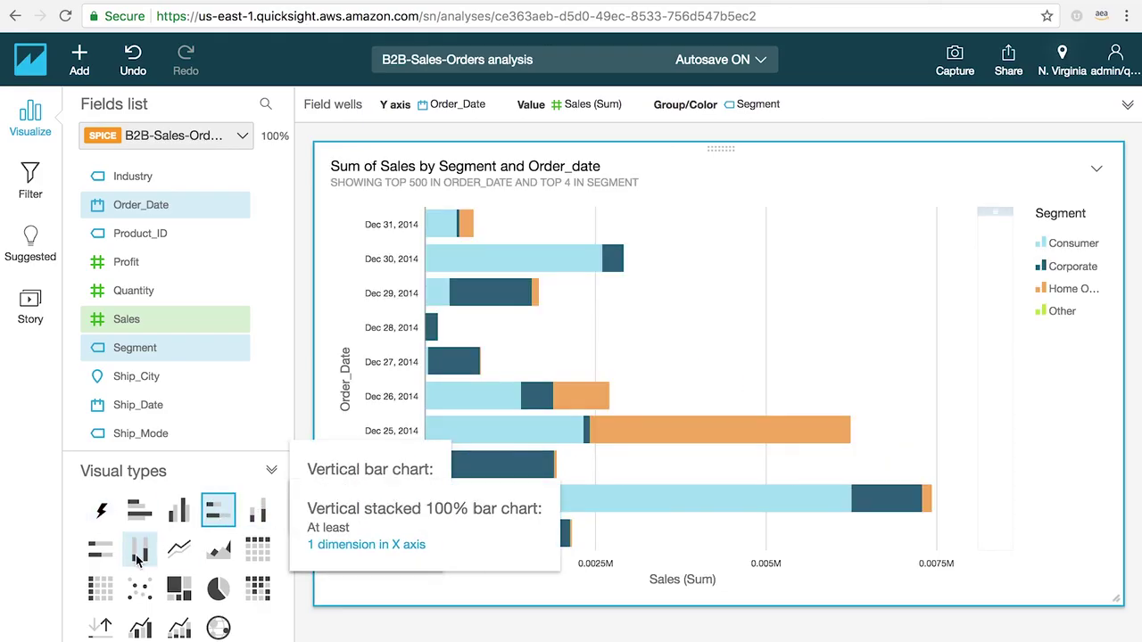
left_click(99, 591)
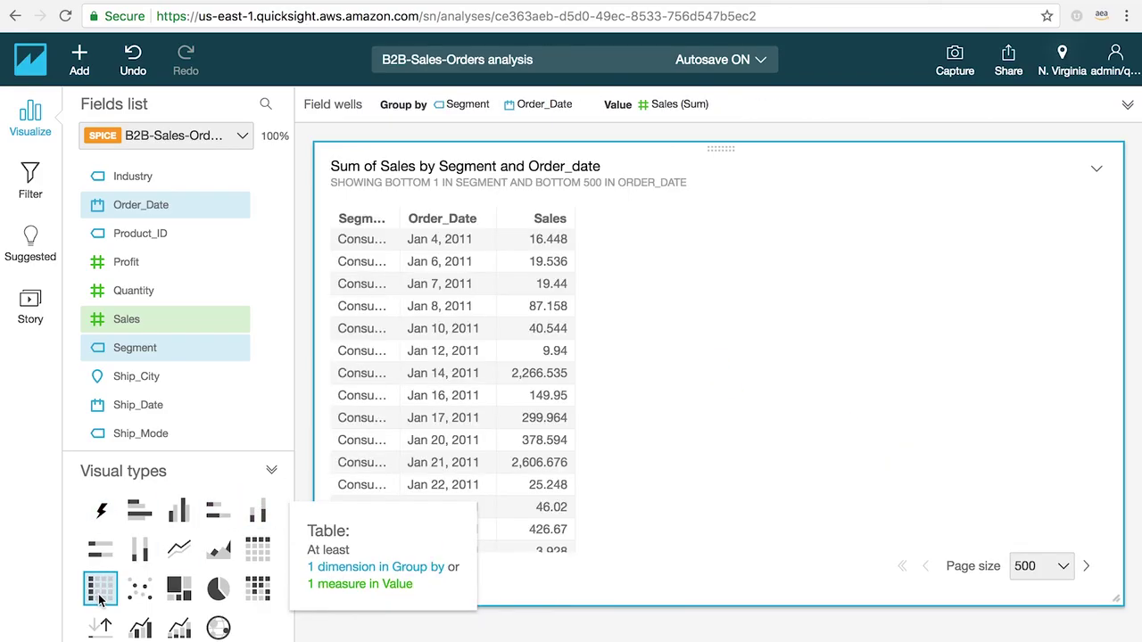
left_click(179, 551)
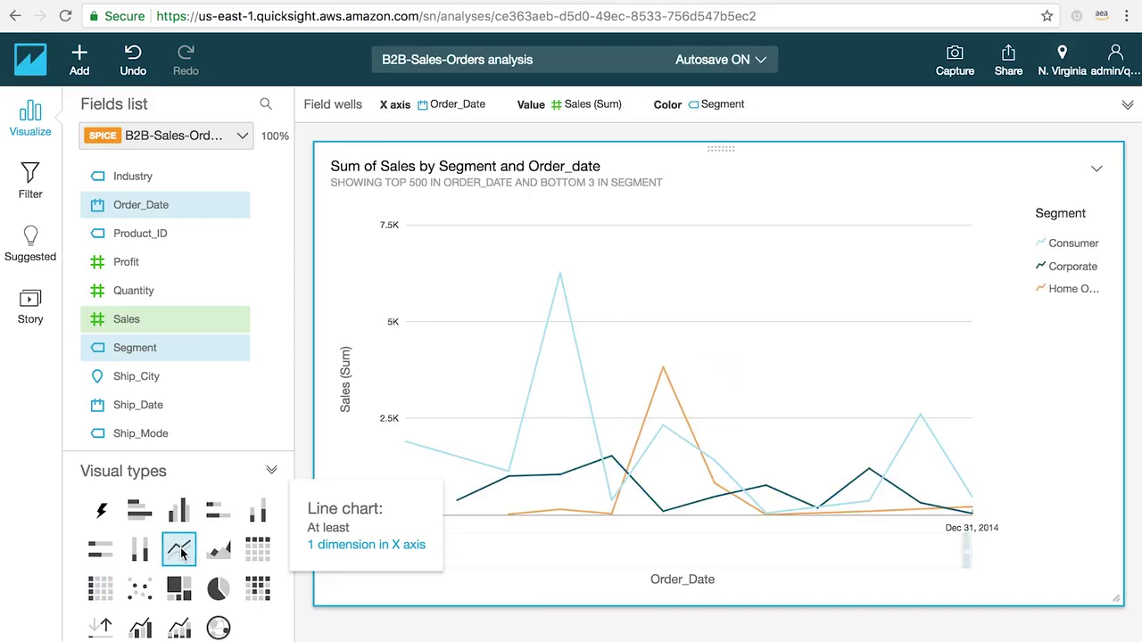
Step: Add a pie chart visual showing Sum of Sales split by Segment
left_click(80, 62)
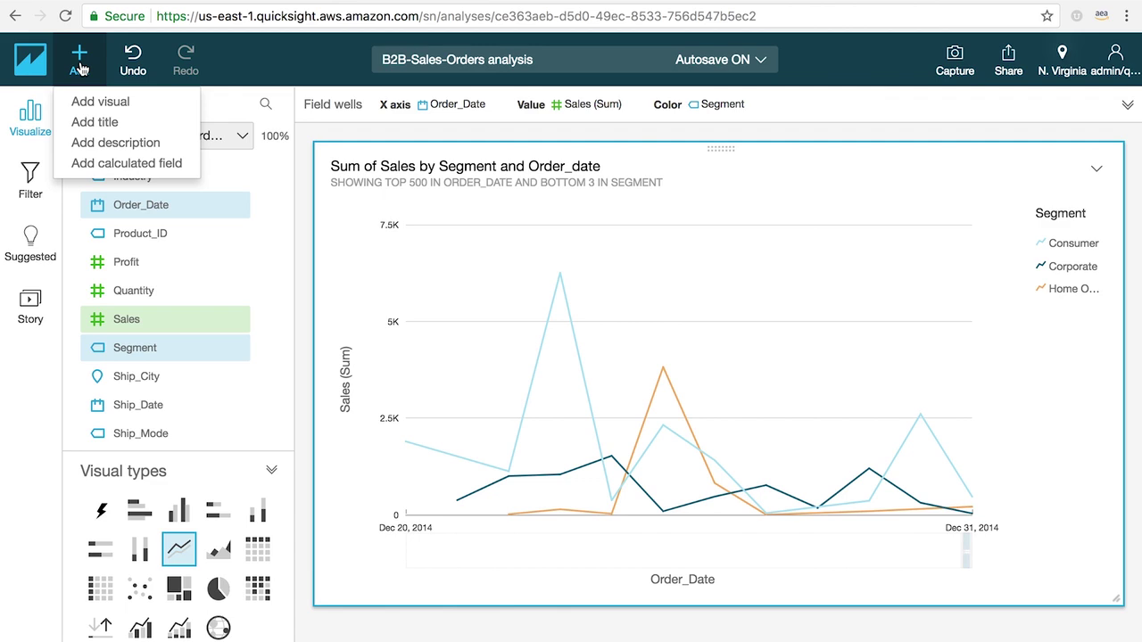
left_click(84, 104)
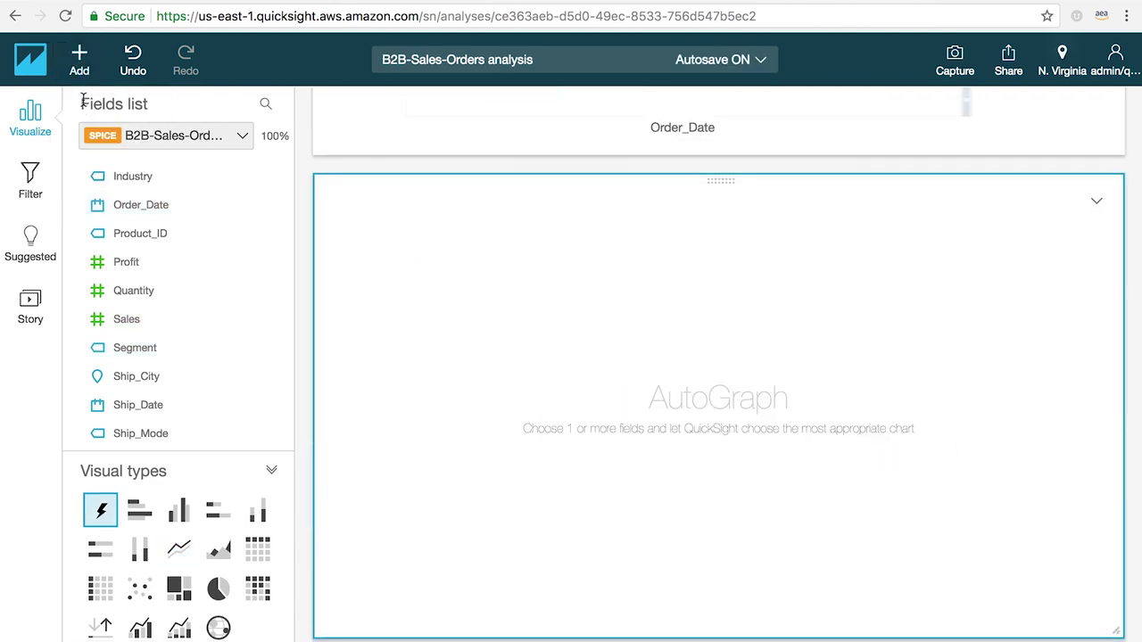
left_click(218, 588)
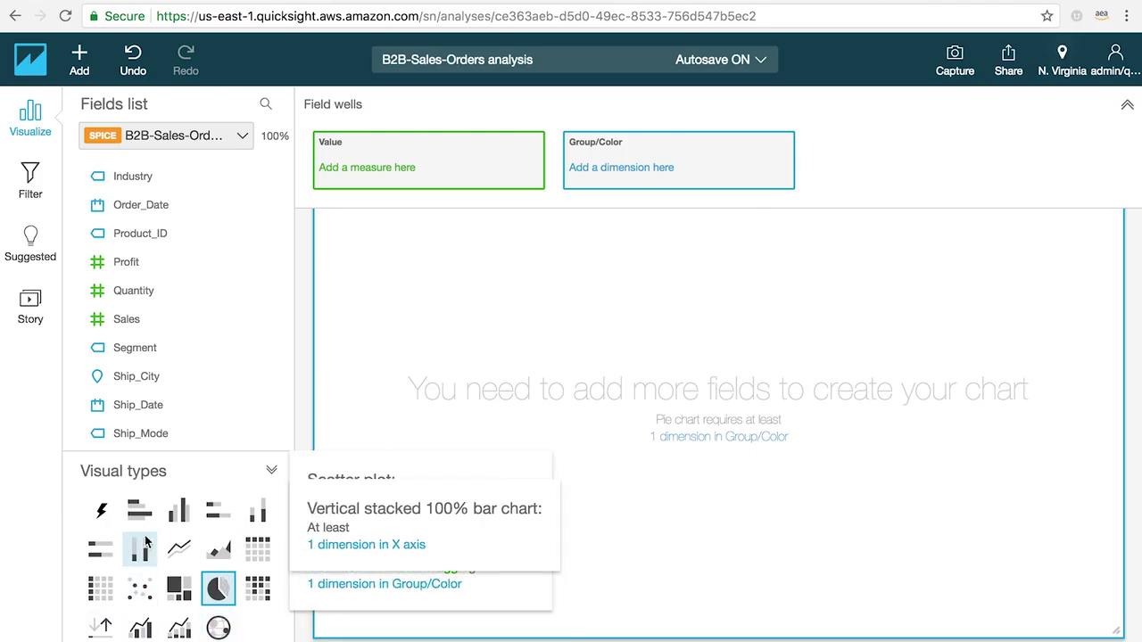
left_click(128, 321)
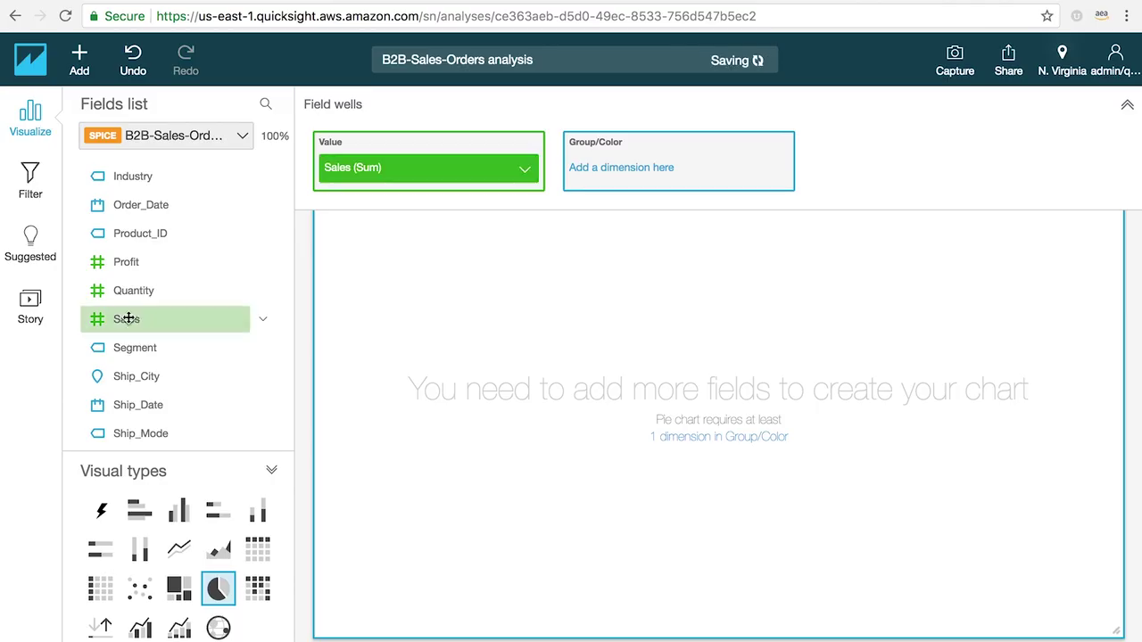
left_click(131, 348)
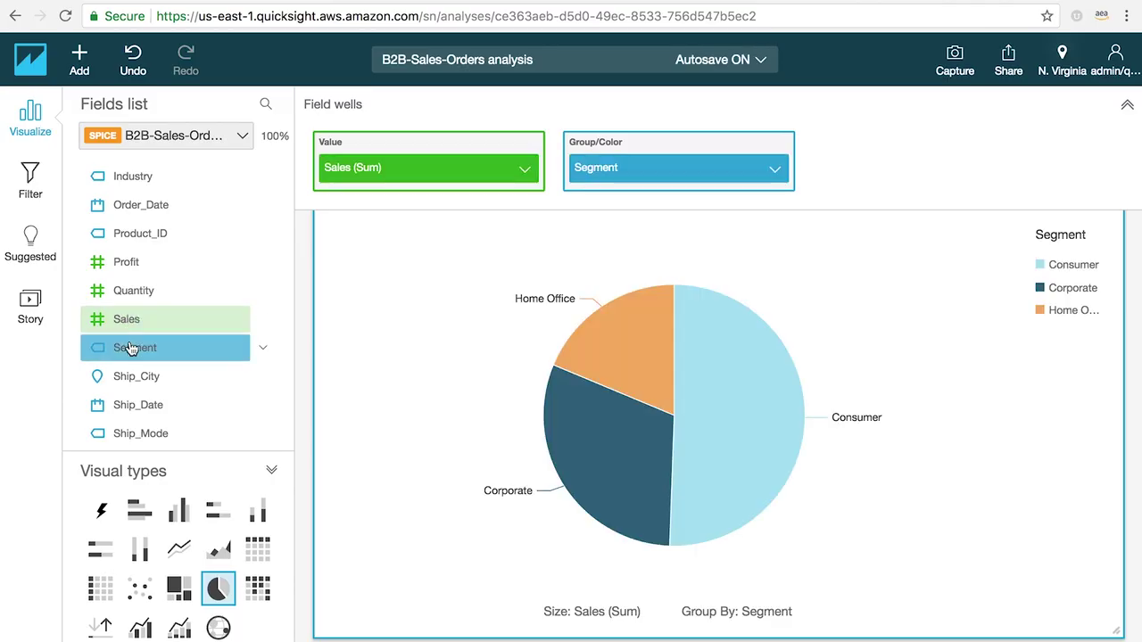
Step: Aggregate the line chart's Order_Date by Year, showing yearly sales per segment for 2011–2014
left_click(1127, 104)
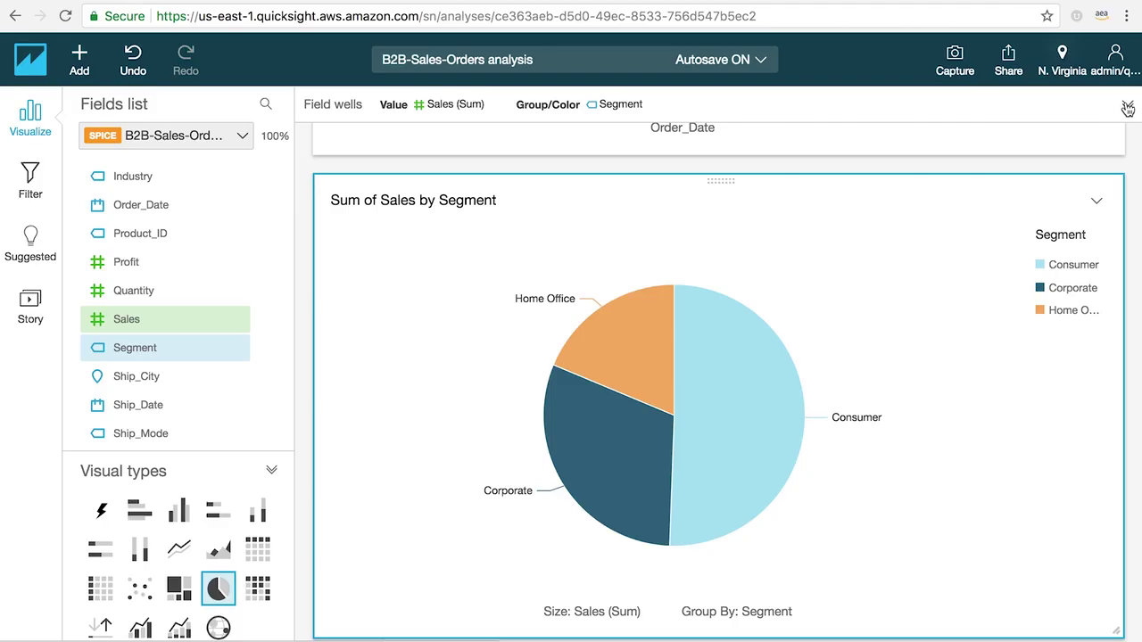
left_click(1126, 106)
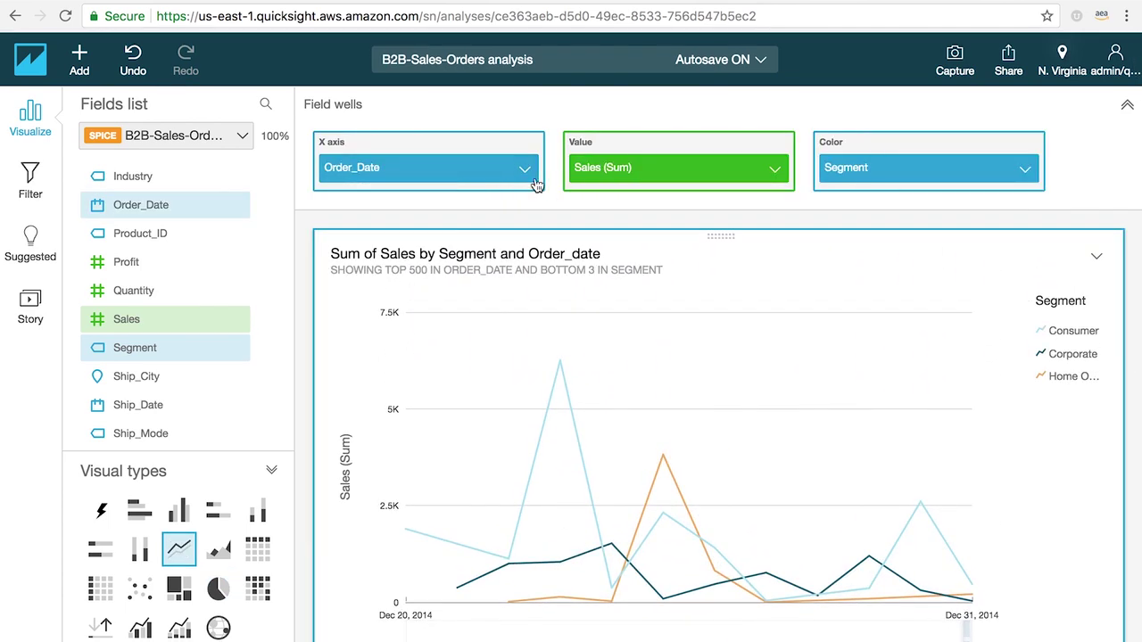
left_click(525, 169)
mouse_move(625, 204)
left_click(763, 203)
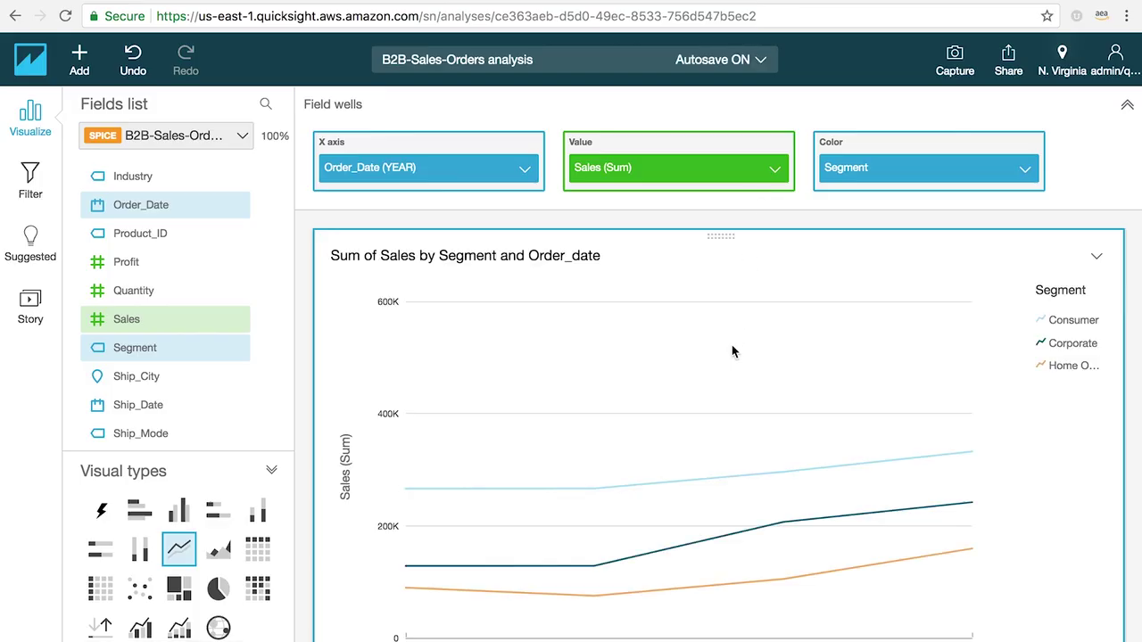
scroll(709, 466, "down", 3)
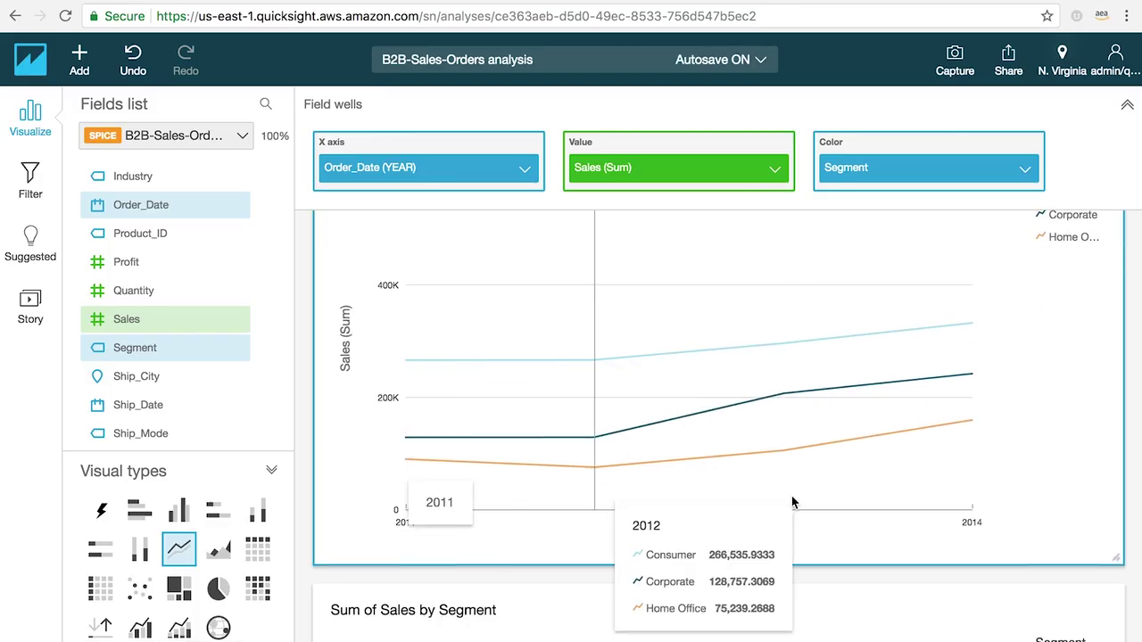
scroll(337, 227, "up", 3)
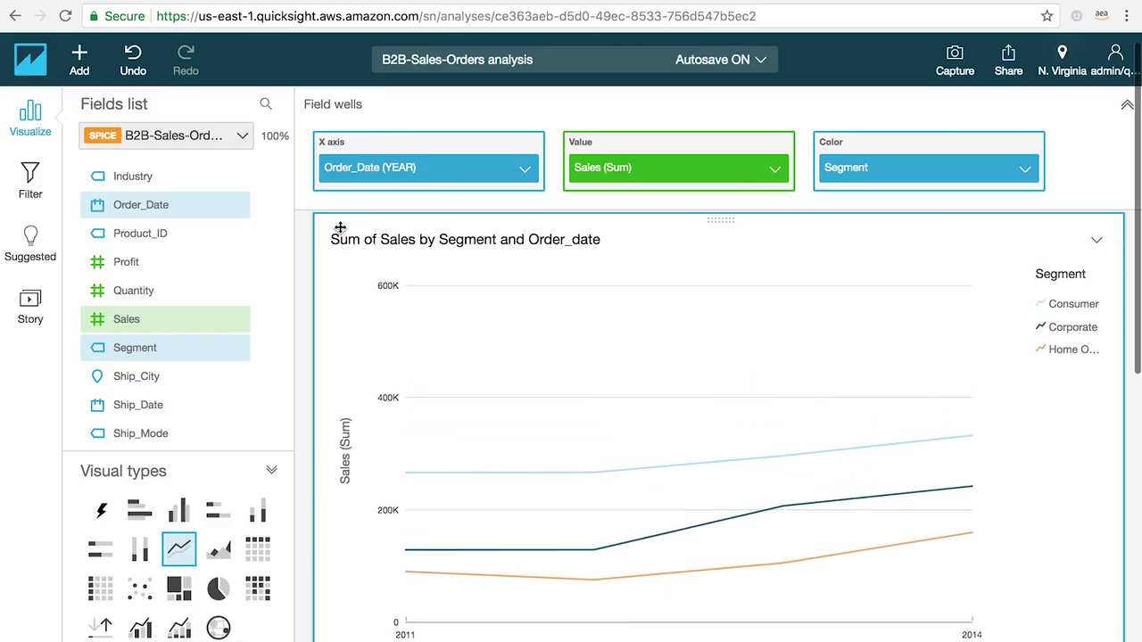
Step: Aggregate the line chart's Order_Date by Month, leaving the Sales (Sum) value unchanged
left_click(526, 169)
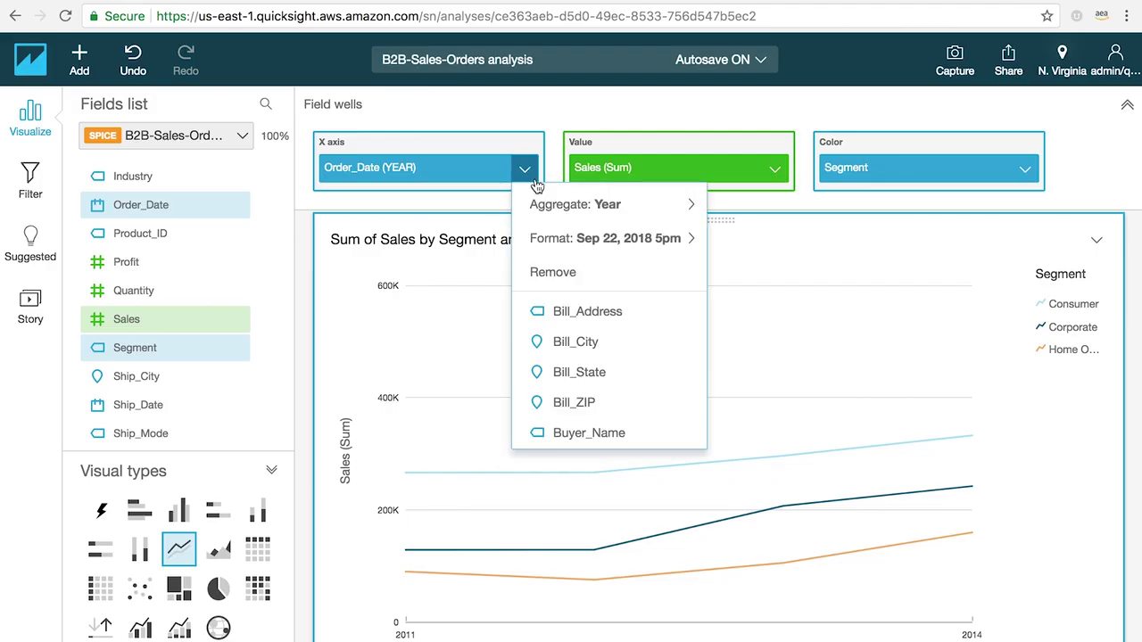
mouse_move(545, 212)
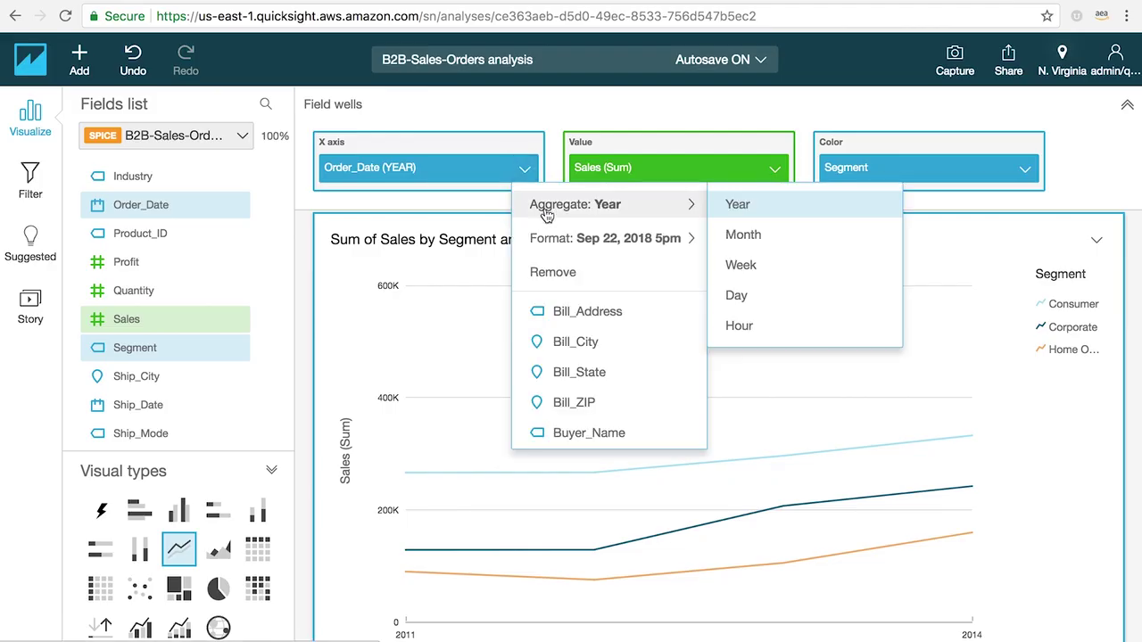
left_click(752, 242)
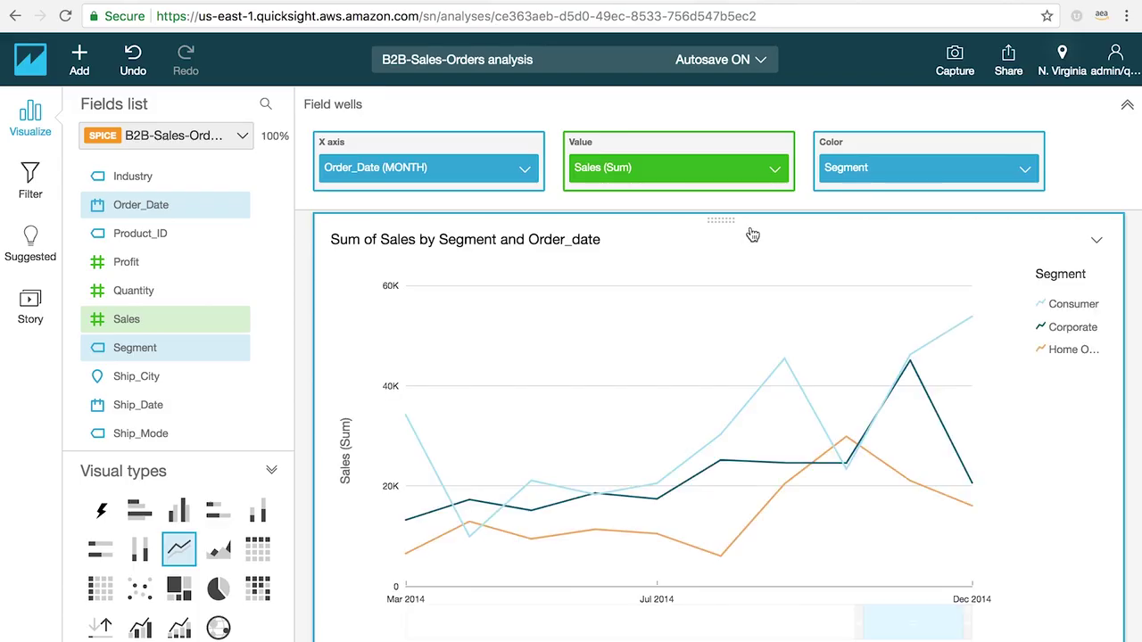
left_click(775, 170)
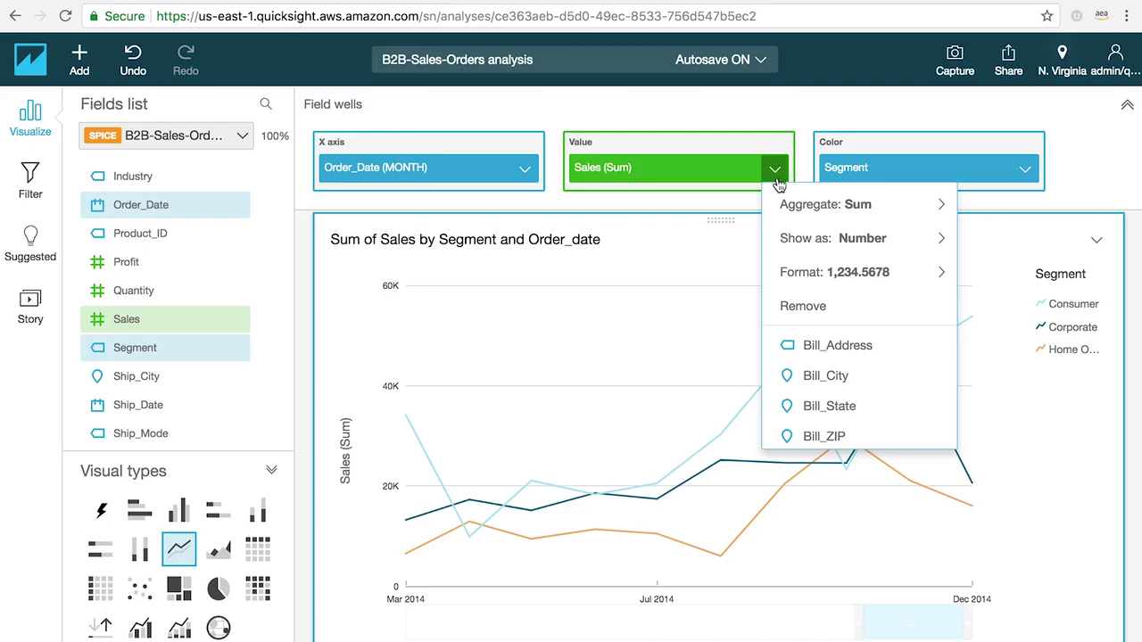
mouse_move(793, 274)
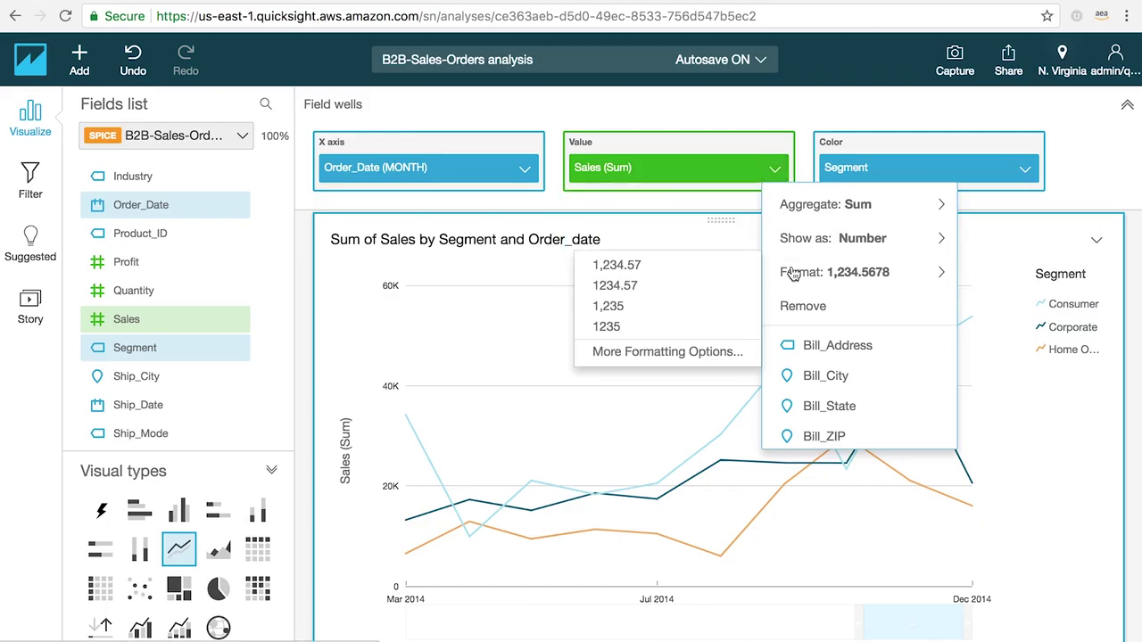
left_click(296, 283)
Step: Add Industry to the pie chart's Group/Color well as a drill-down layer under Segment
scroll(330, 406, "down", 5)
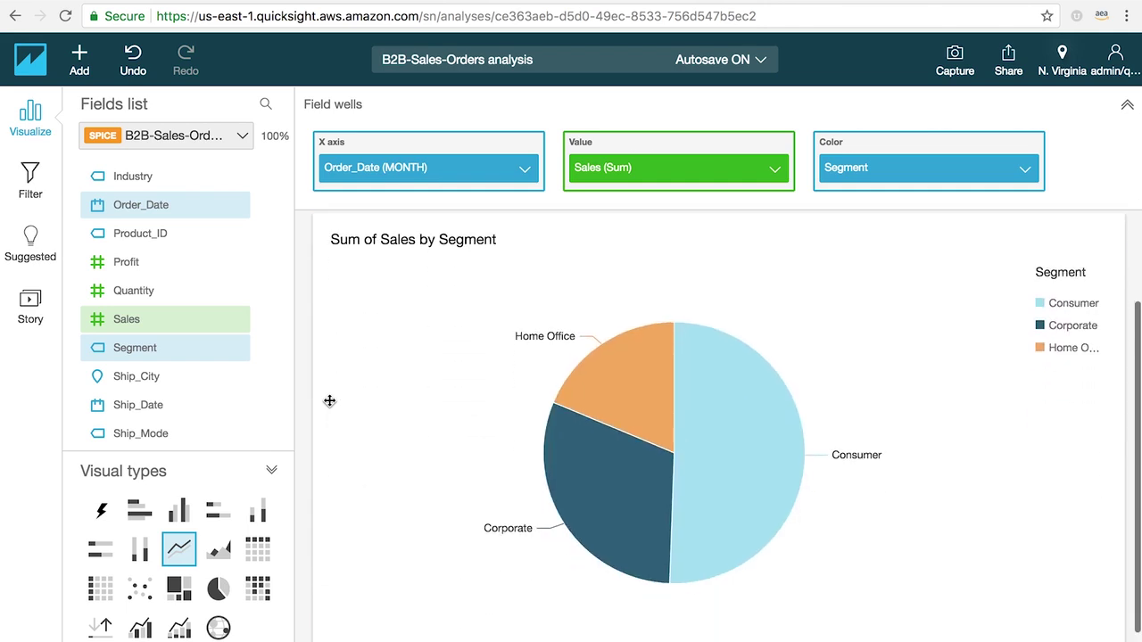
left_click(347, 332)
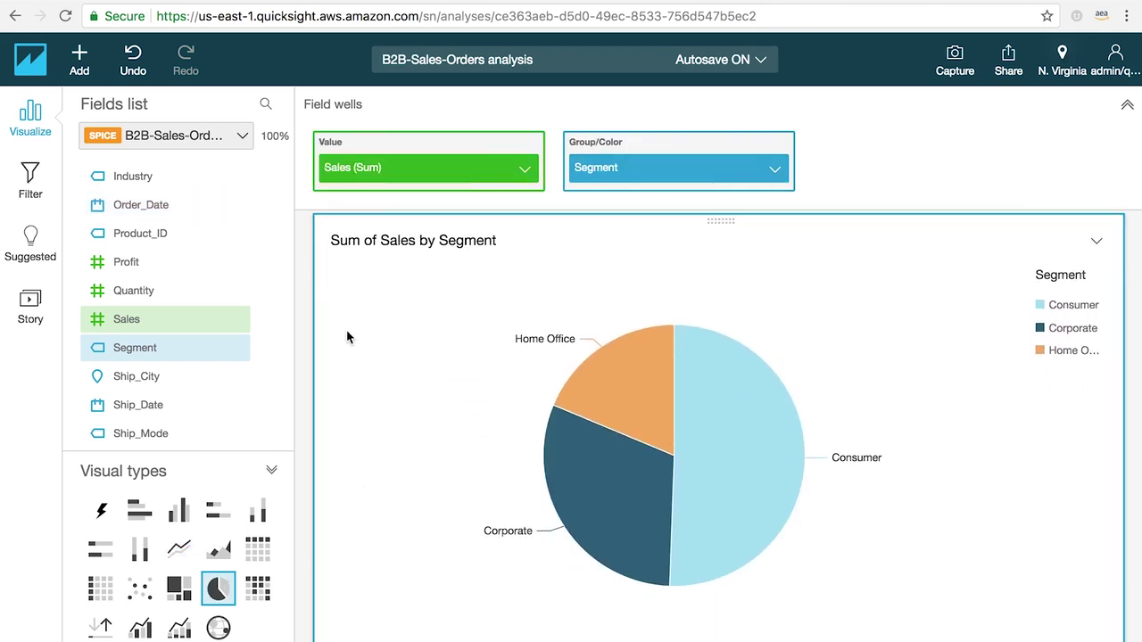
scroll(186, 267, "up", 2)
scroll(186, 269, "up", 1)
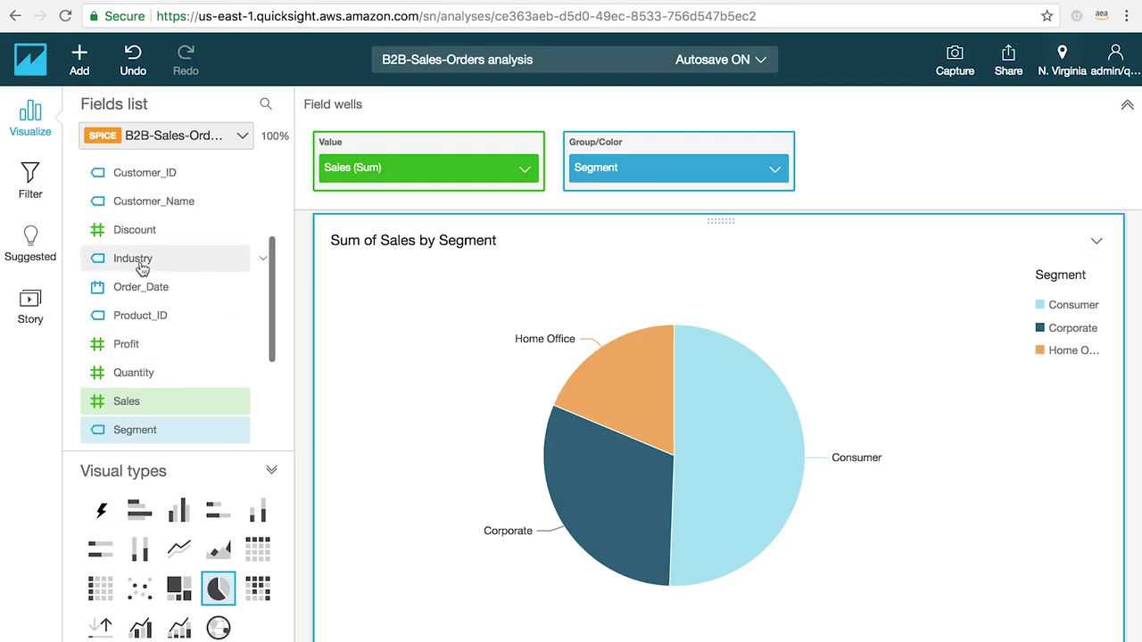
left_click_drag(128, 261, 624, 189)
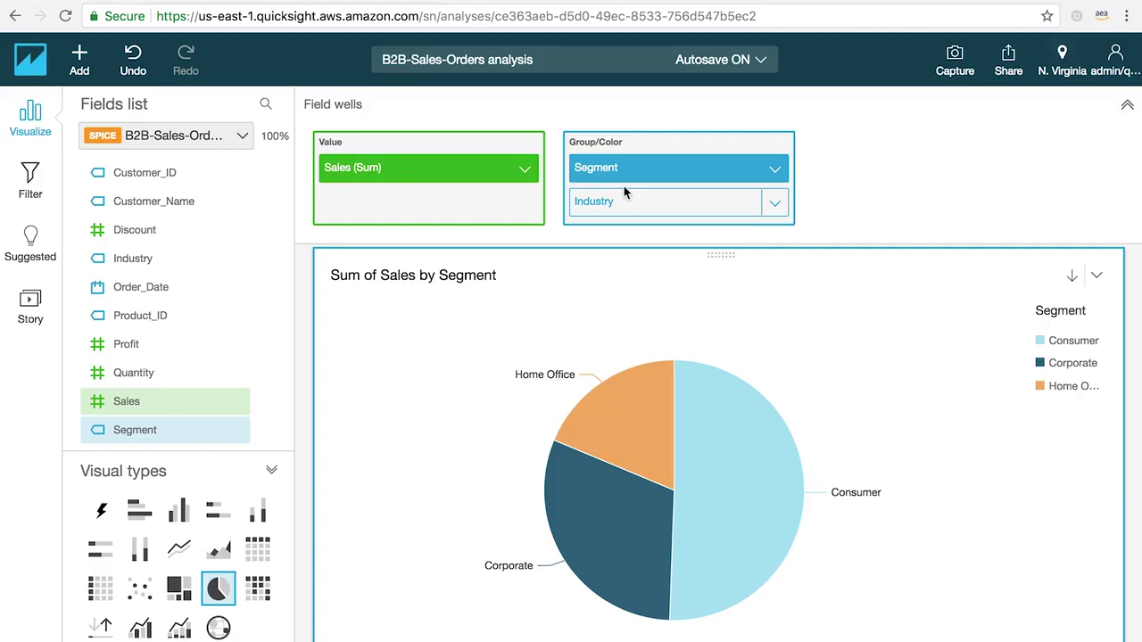
left_click(1128, 108)
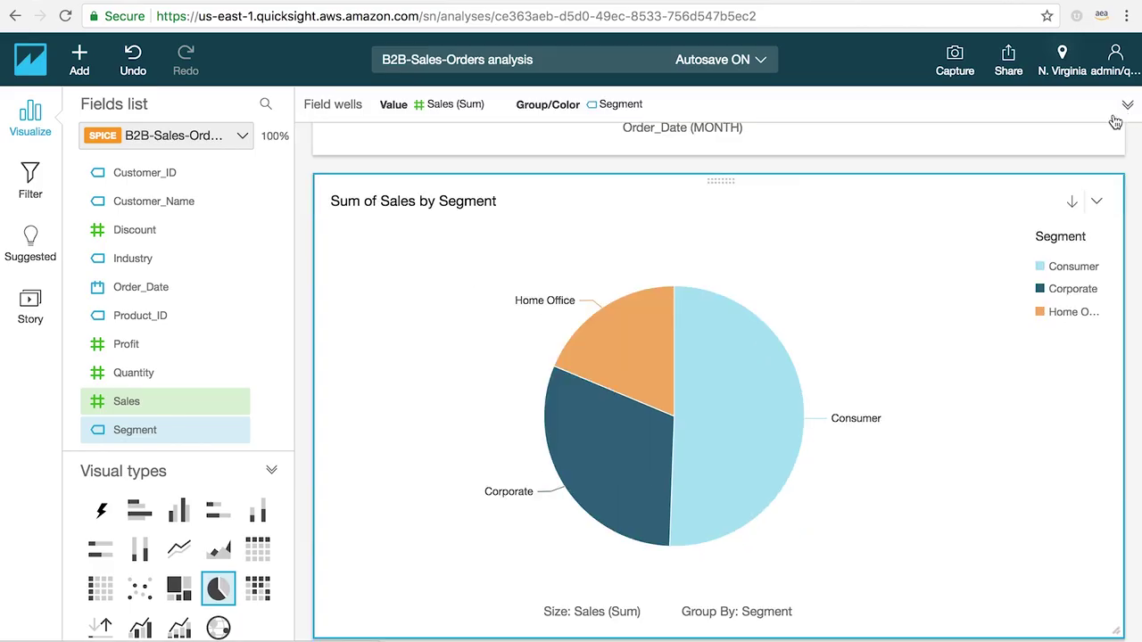
Step: Drill the Consumer slice down to Industry, then drill back up to sales by Segment
mouse_move(725, 401)
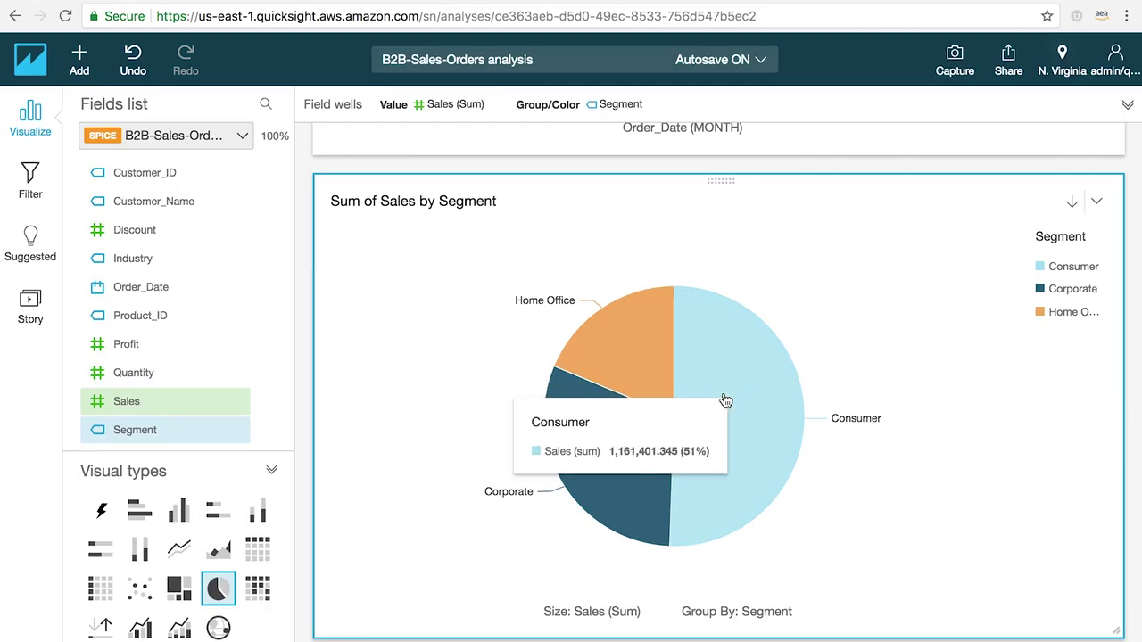
left_click(726, 400)
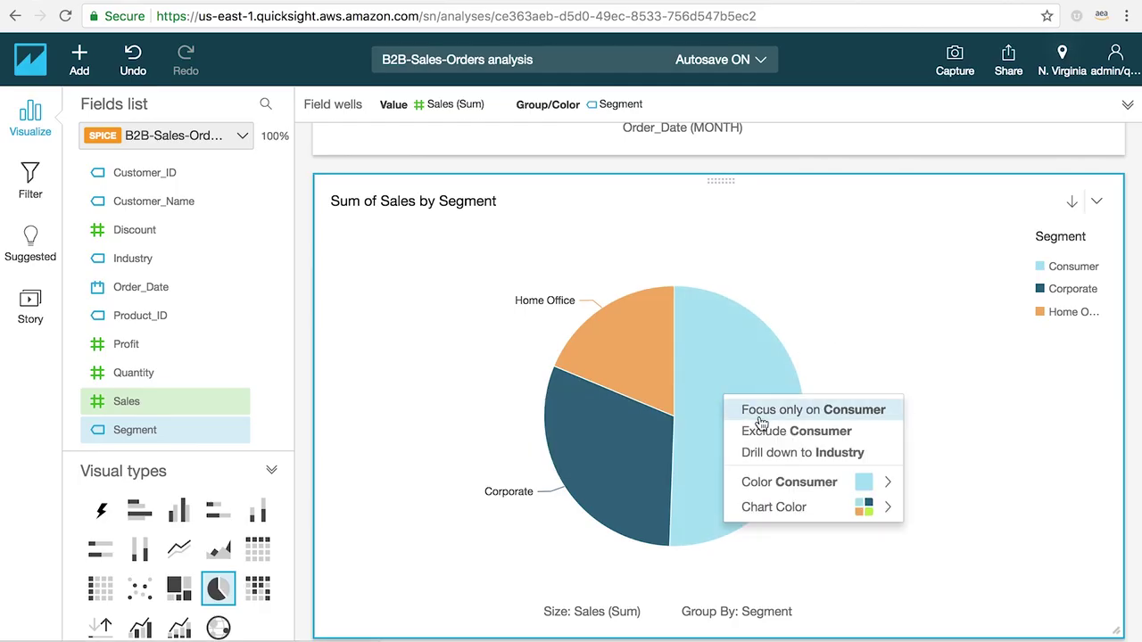
left_click(767, 453)
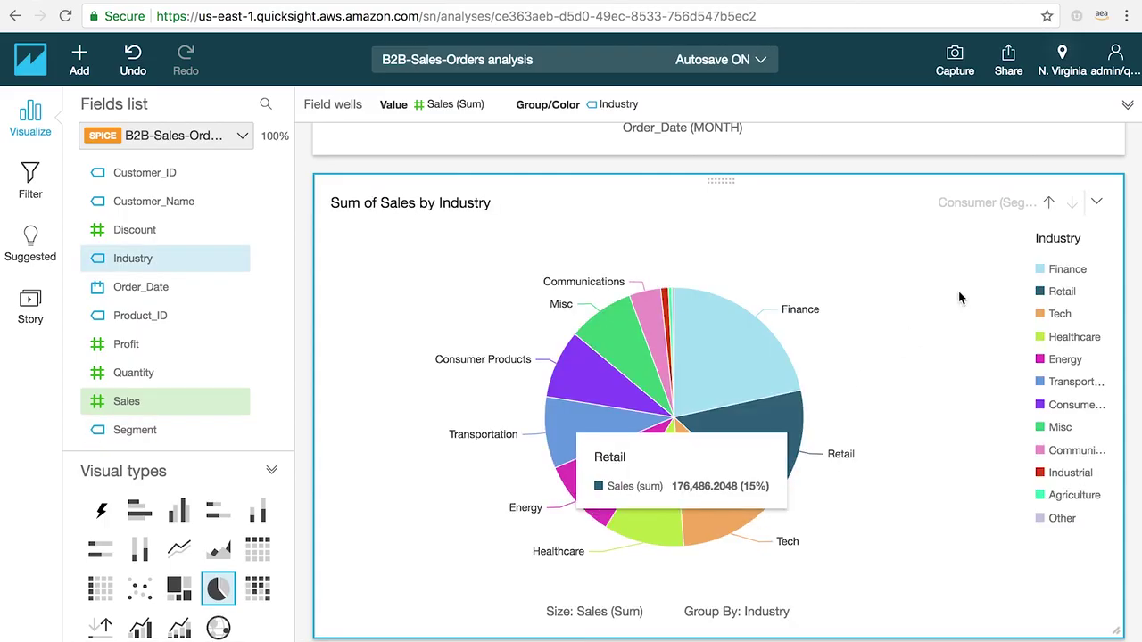
left_click(1050, 203)
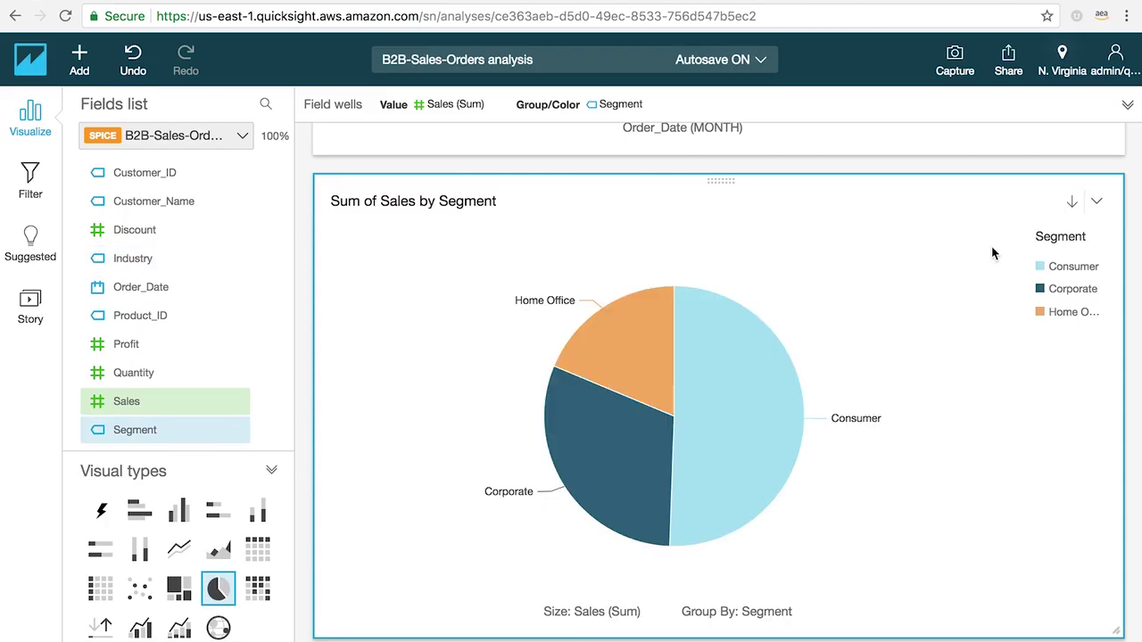
Step: Colour the Consumer slice purple and retitle the pie chart 'Sales By Segment'
left_click(737, 365)
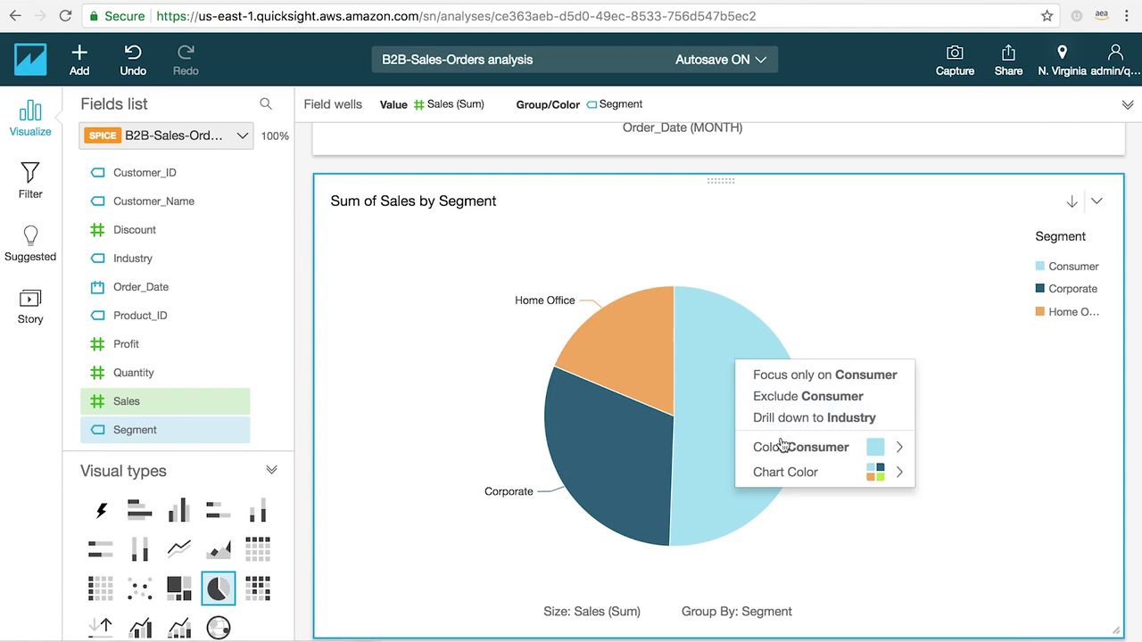
mouse_move(784, 448)
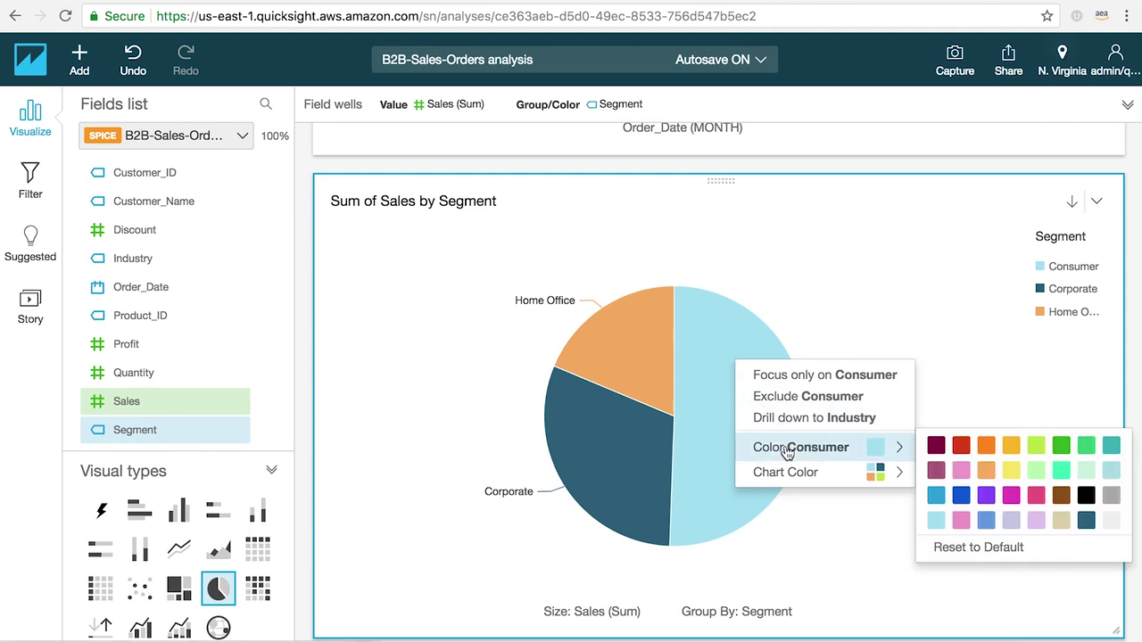
left_click(986, 496)
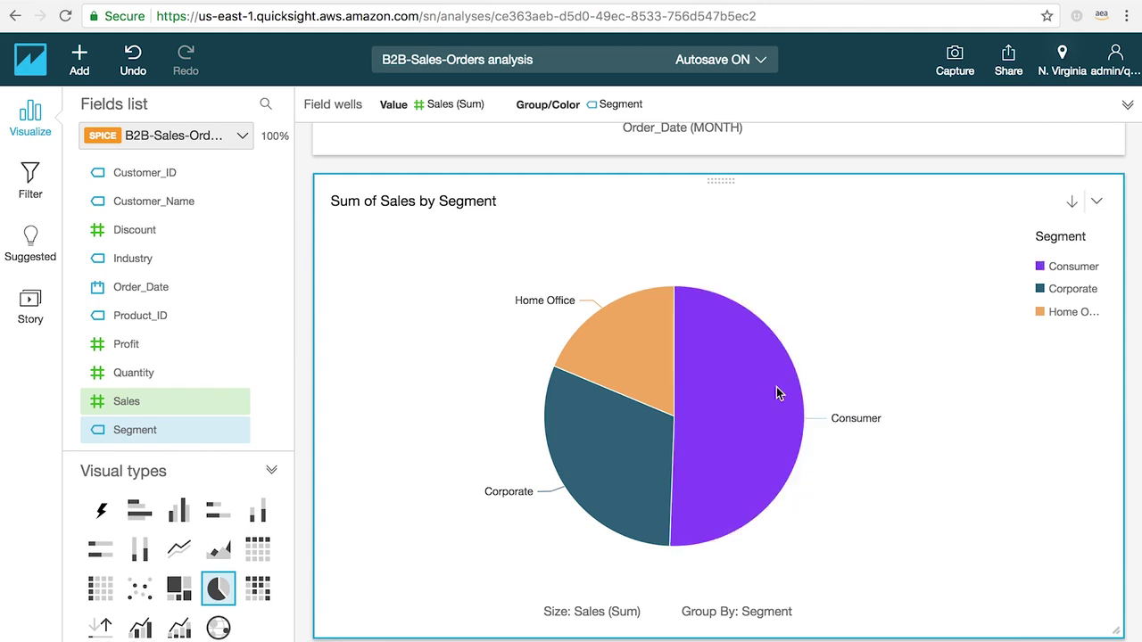
triple_click(446, 204)
type("S")
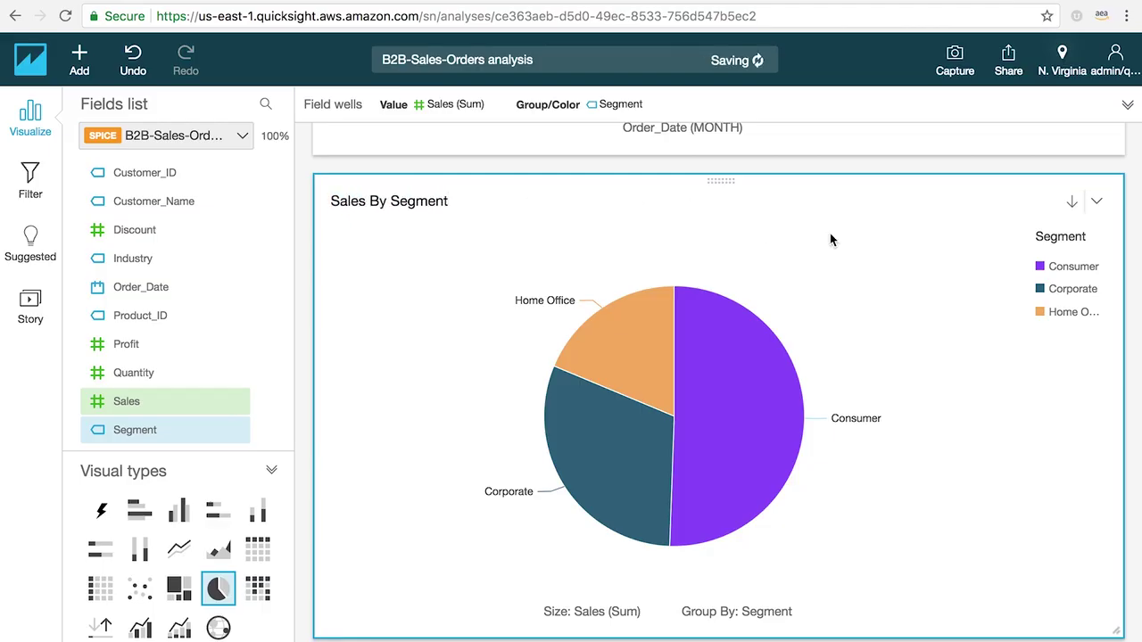
Step: In the pie chart's Format visual legend settings, try Bottom position and keep Right
left_click(1097, 202)
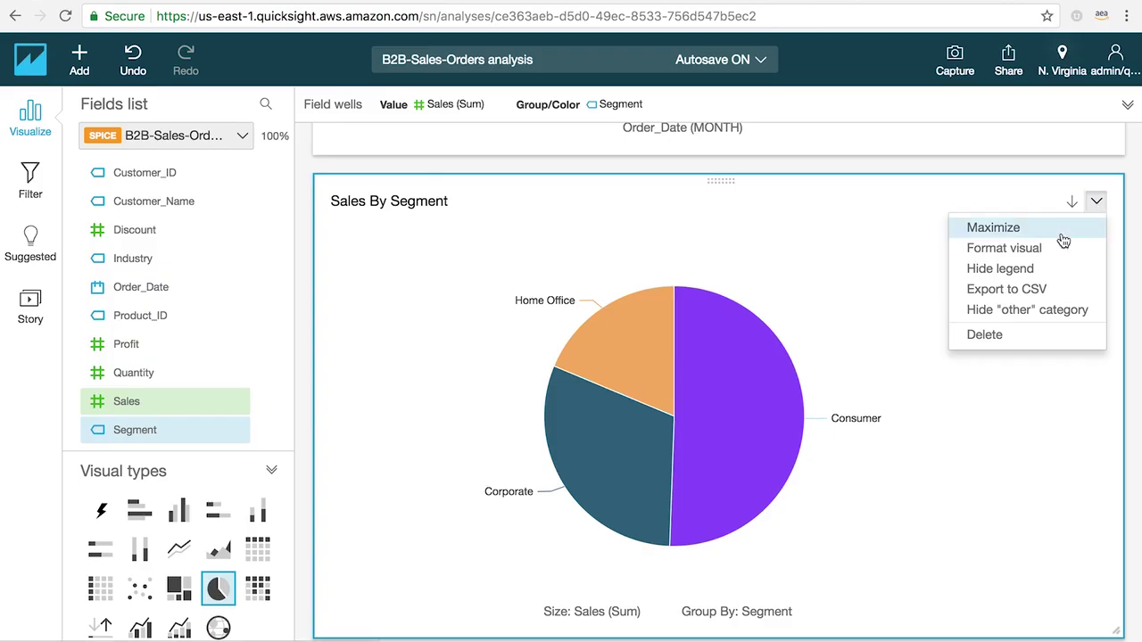
left_click(990, 248)
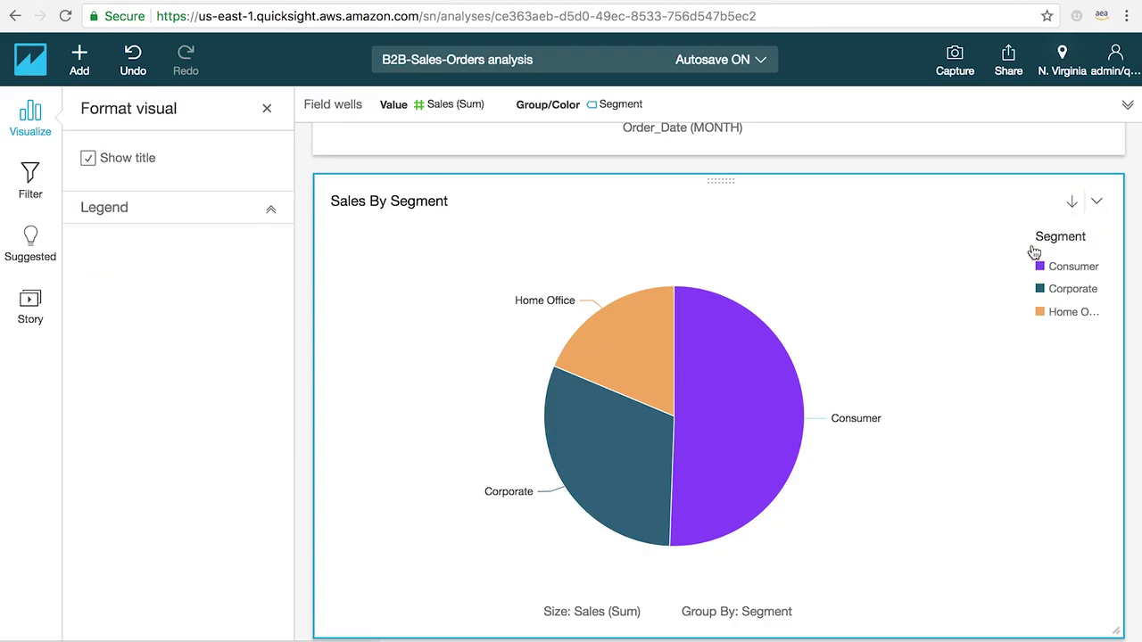
left_click(271, 215)
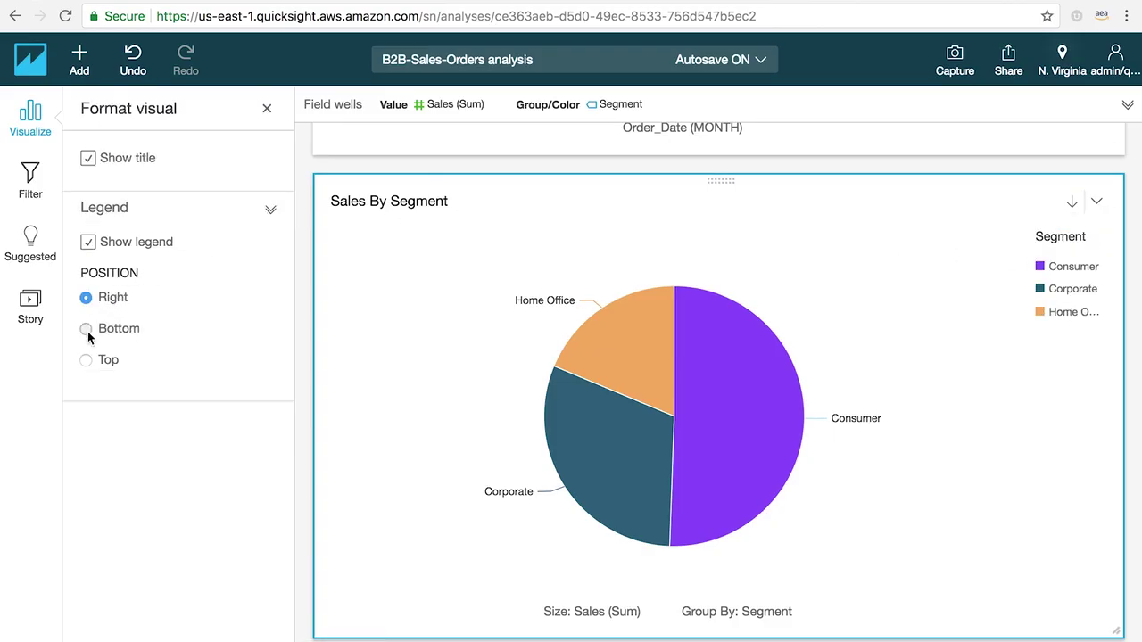
left_click(87, 329)
left_click(87, 297)
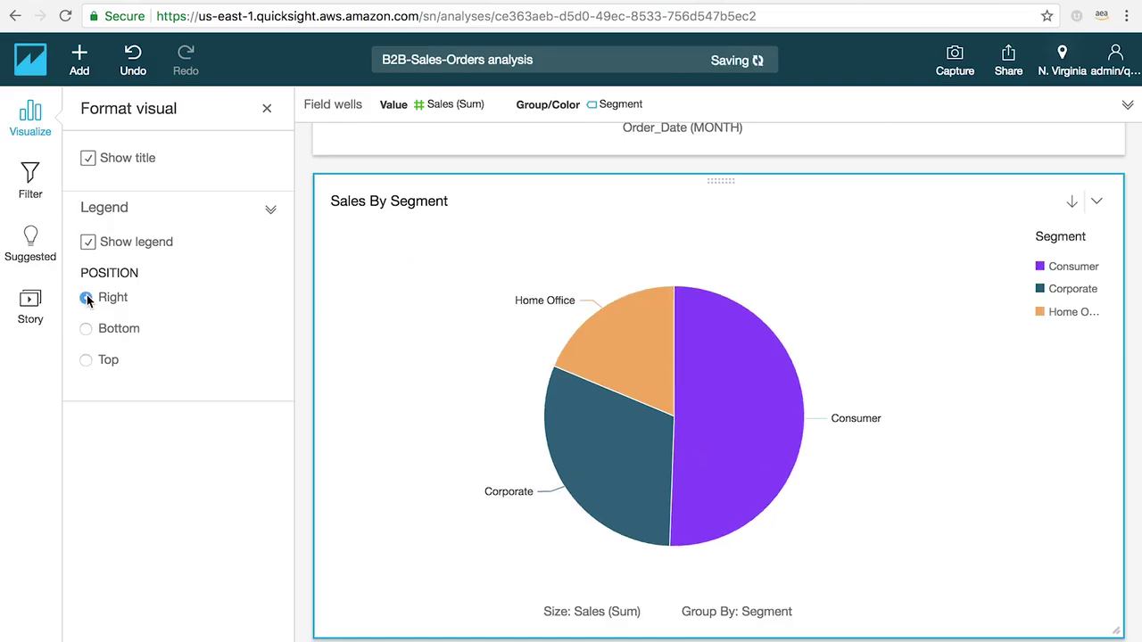
Step: Narrow the line chart to half width and place the shrunk pie chart beside it at matching height
left_click_drag(1116, 630, 705, 494)
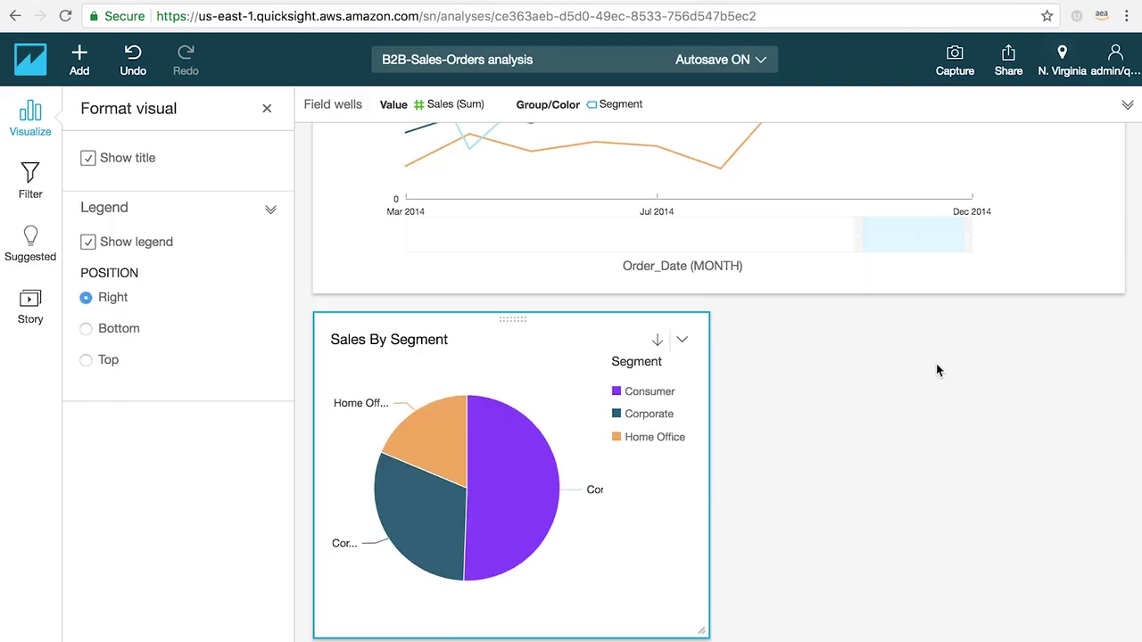
left_click(1106, 259)
left_click_drag(1115, 285, 709, 287)
left_click(510, 319)
left_click_drag(510, 318, 937, 194)
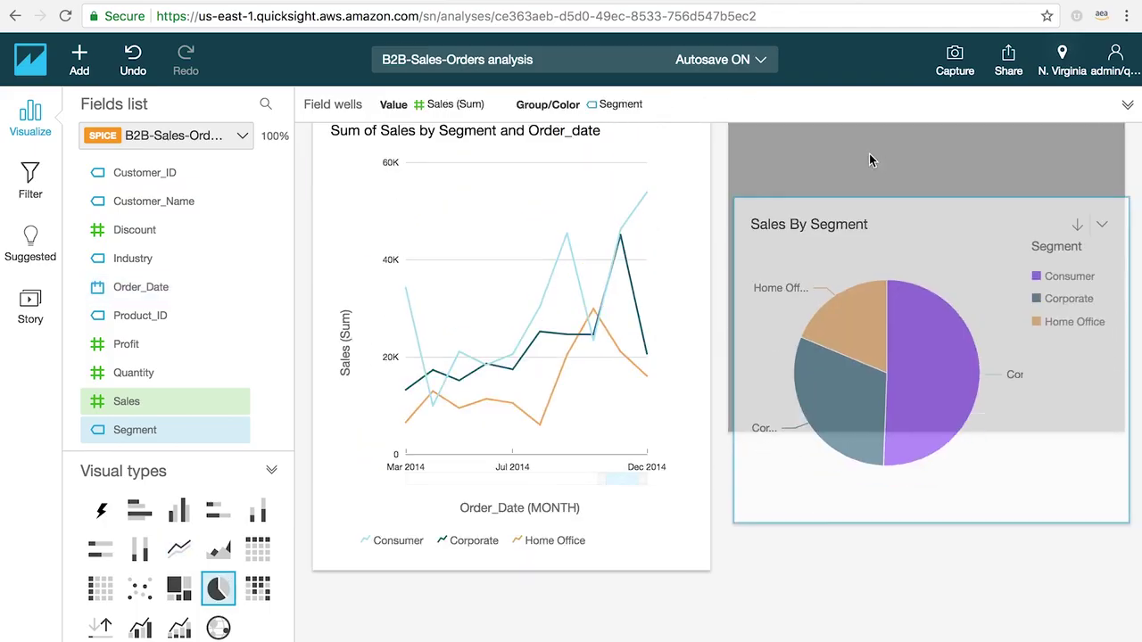
left_click_drag(871, 159, 886, 205)
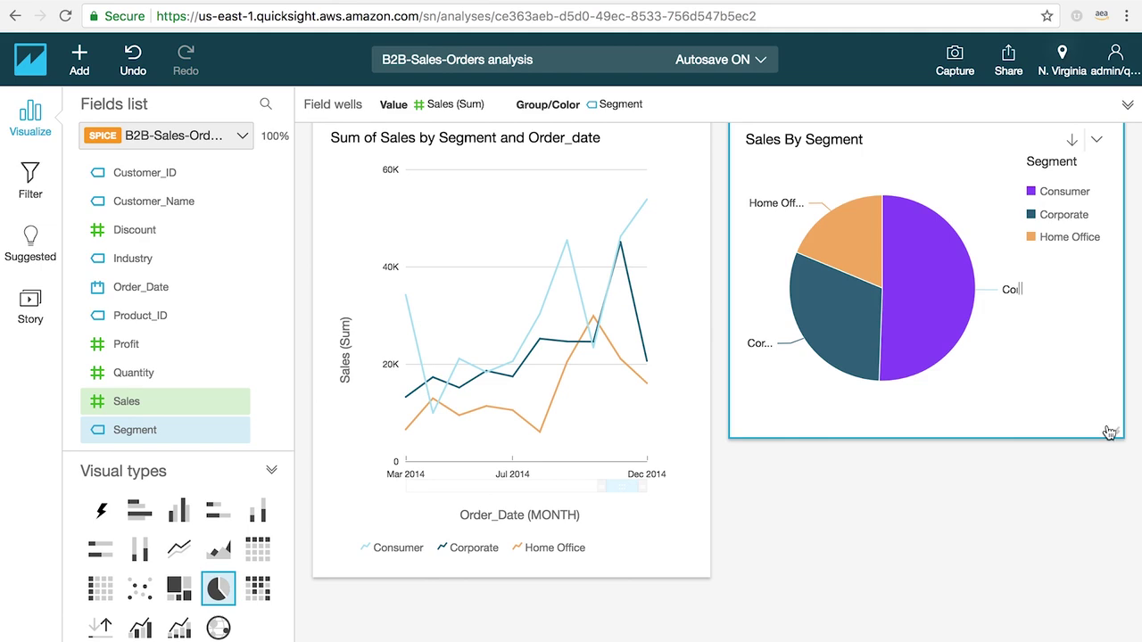
left_click_drag(1109, 432, 1116, 551)
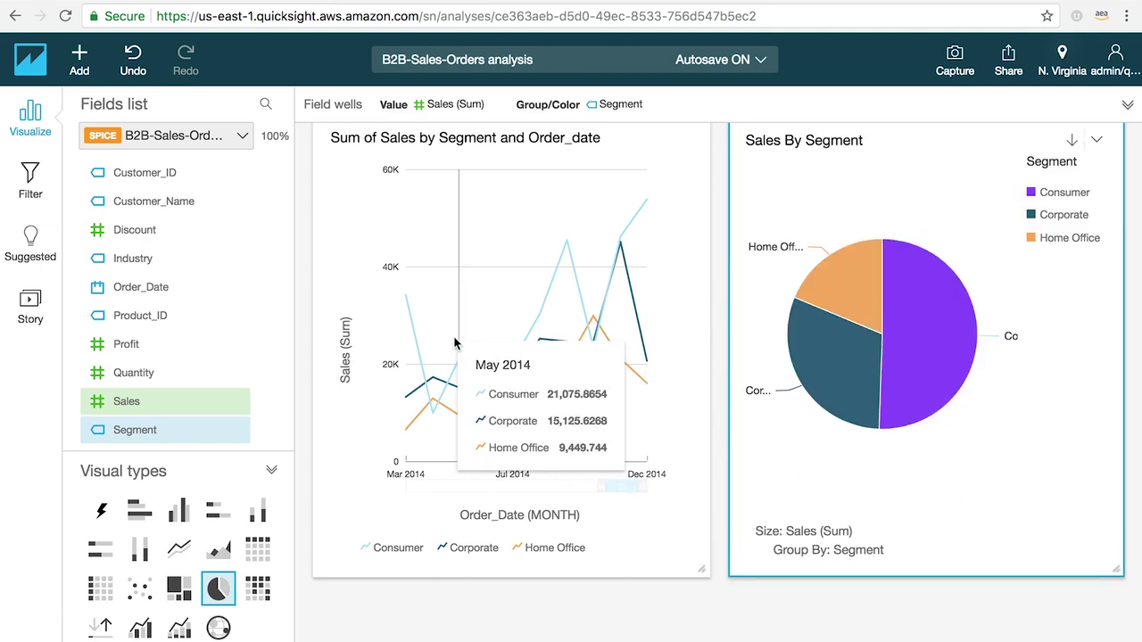
Step: Create a Country filter including only United States and scope it to all visuals
left_click(30, 182)
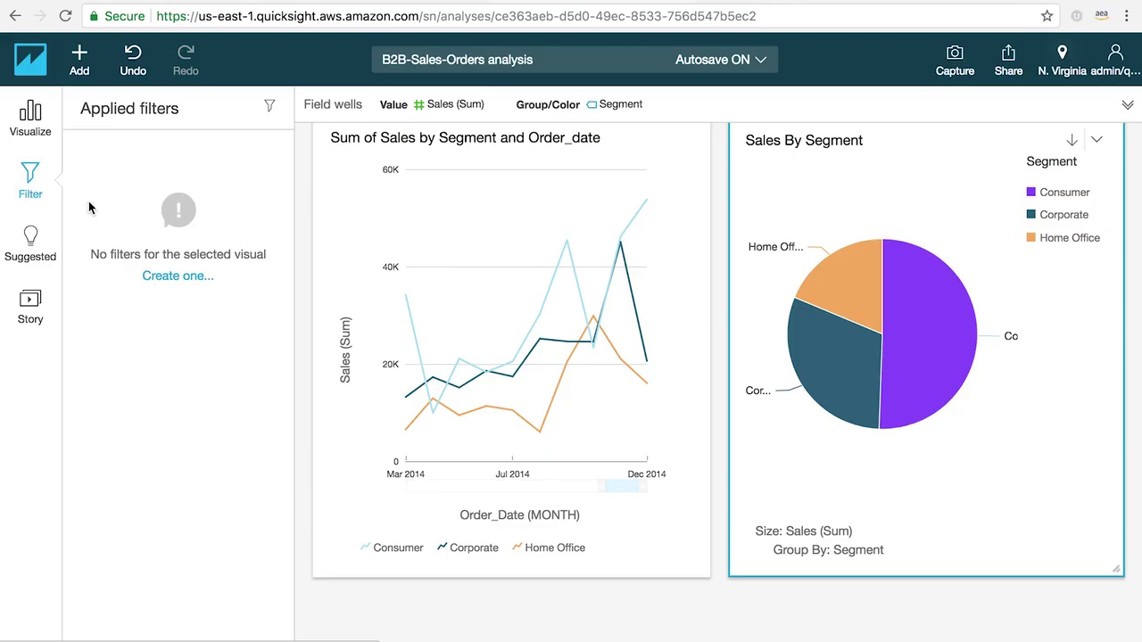
left_click(163, 278)
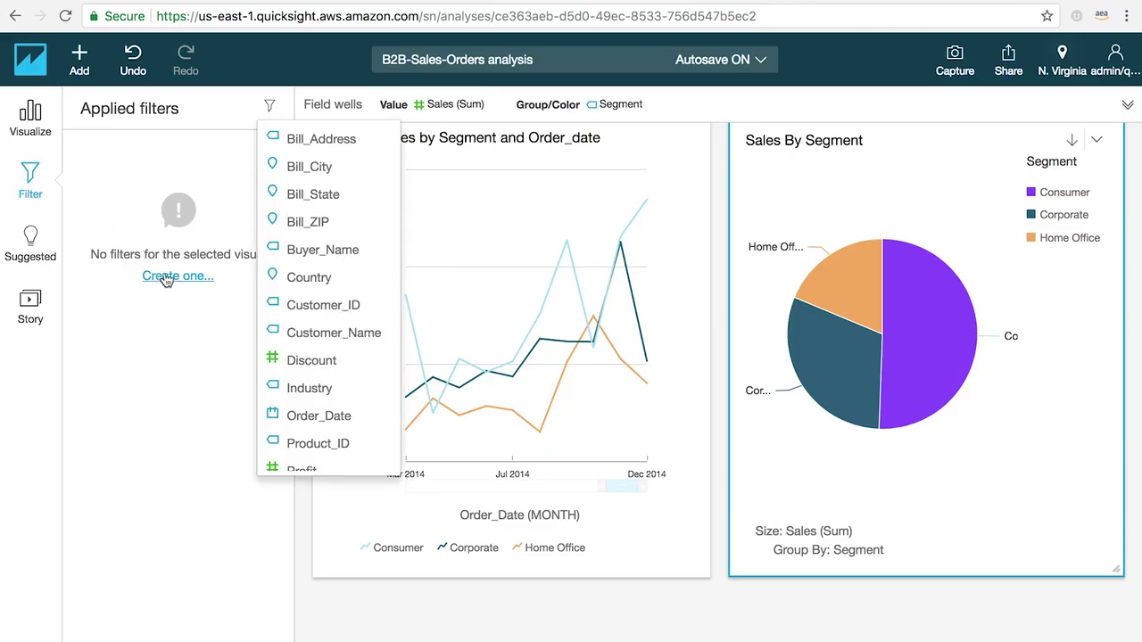
left_click(273, 278)
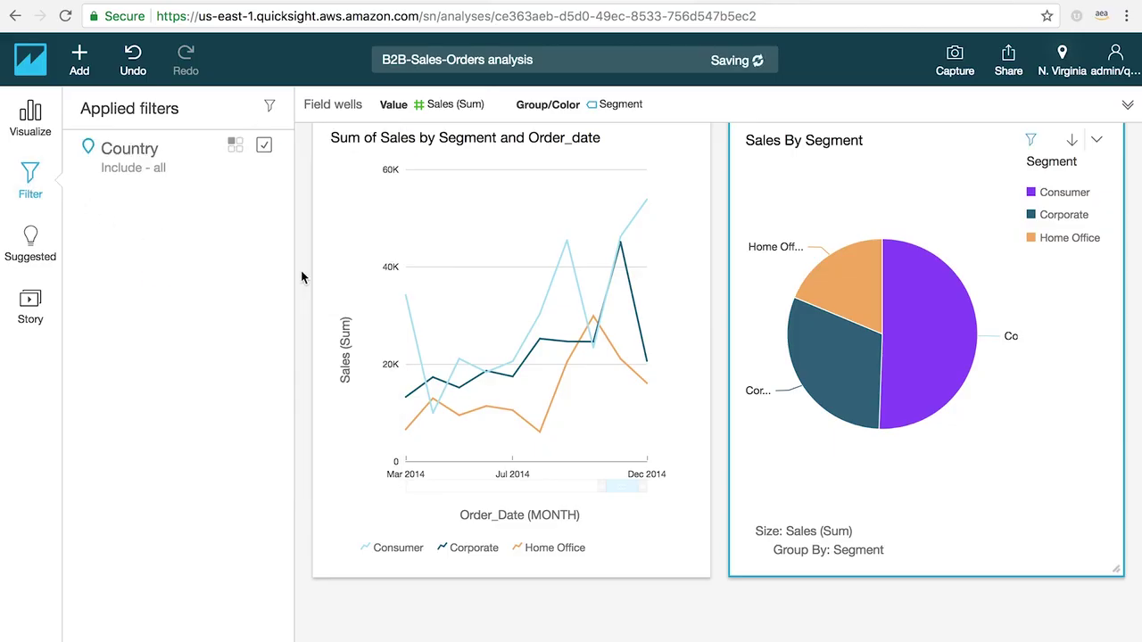
left_click(153, 165)
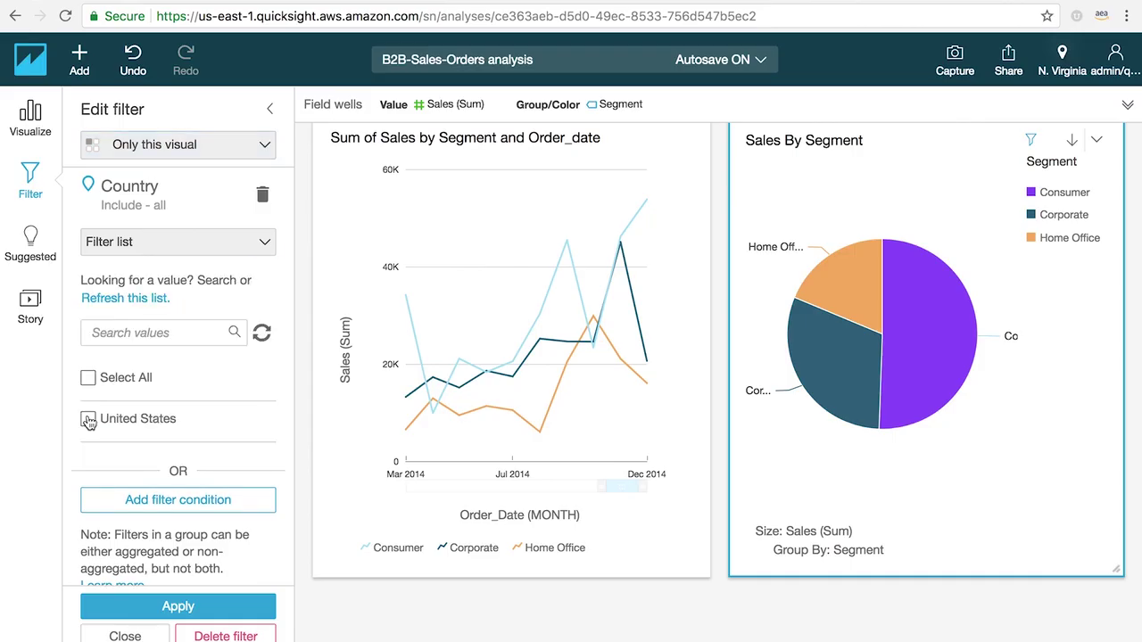
left_click(167, 608)
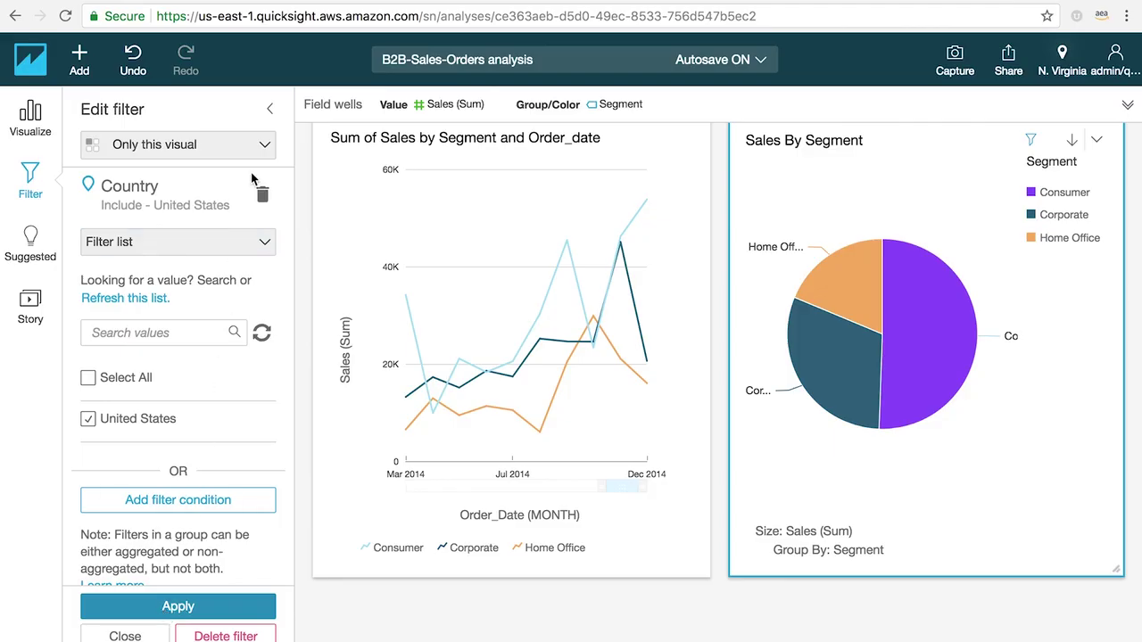
left_click(264, 147)
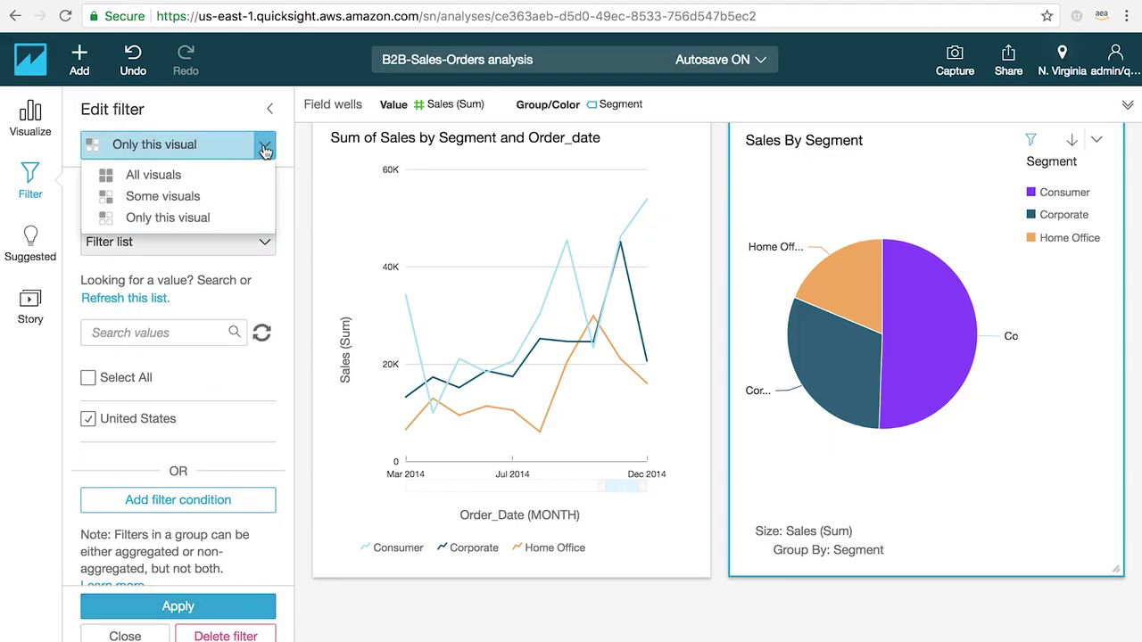
left_click(206, 179)
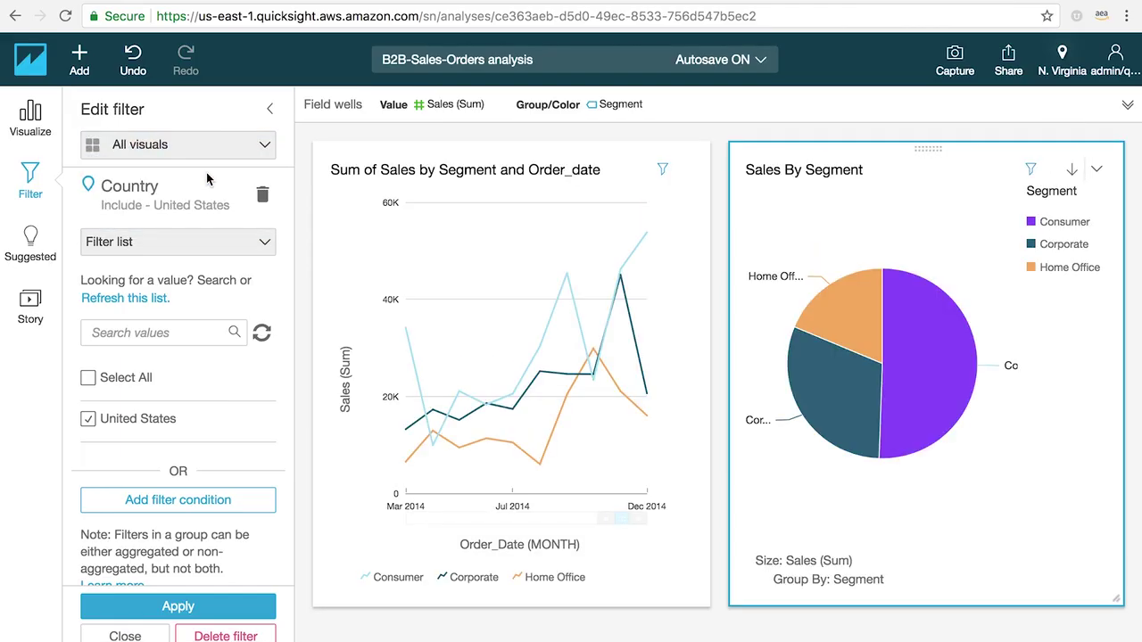
left_click(40, 125)
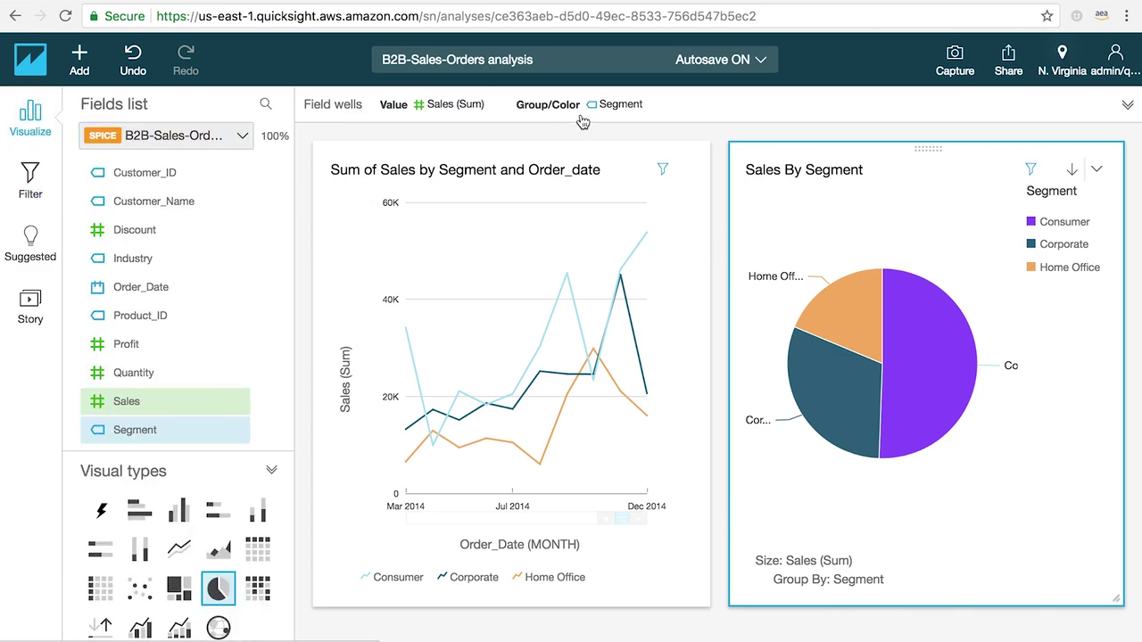
Step: Share the B2B-Sales-Orders analysis with the suggested account user, giving them co-owner access
left_click(1009, 60)
left_click(992, 104)
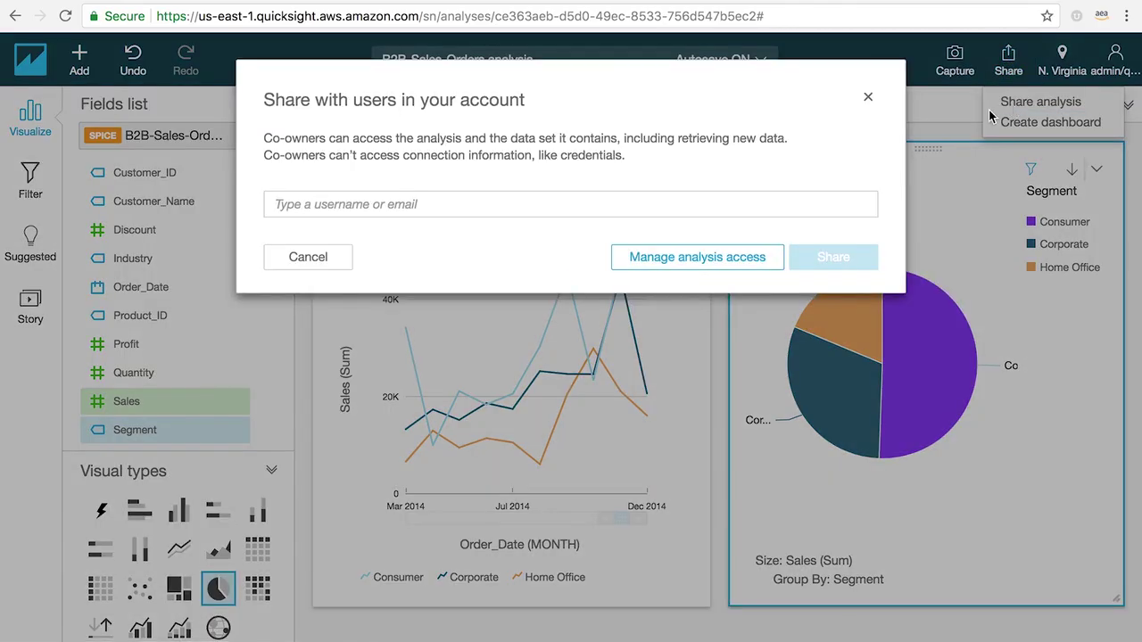
left_click(800, 199)
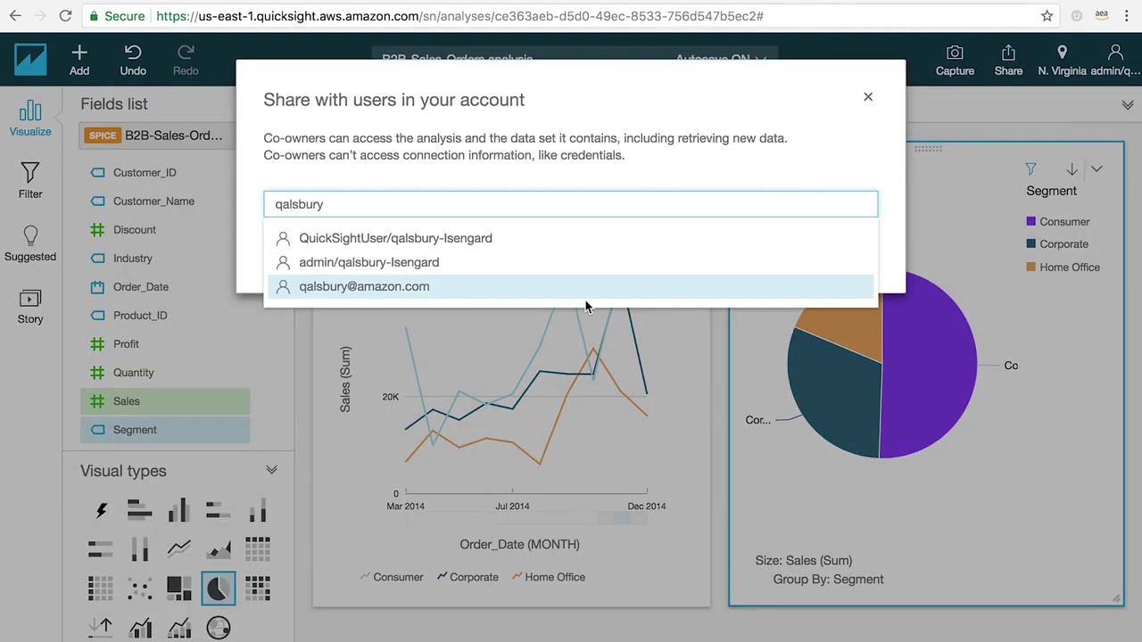
left_click(582, 295)
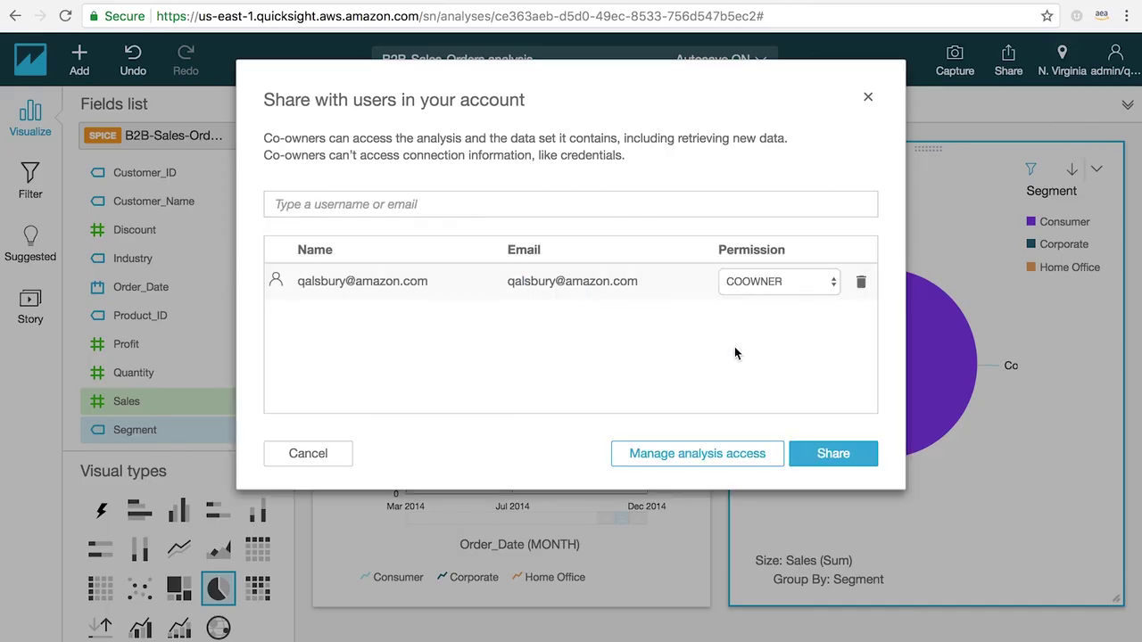
left_click(826, 455)
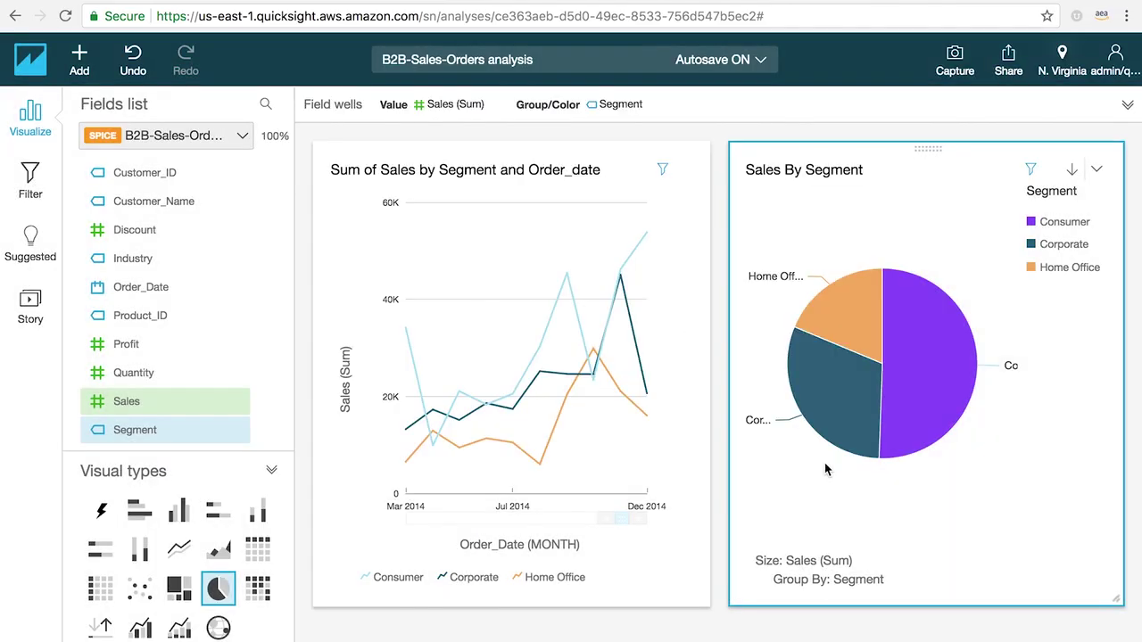
Step: Reopen the Country filter settings and recolour the Corporate slice of Sales By Segment yellow
left_click(31, 181)
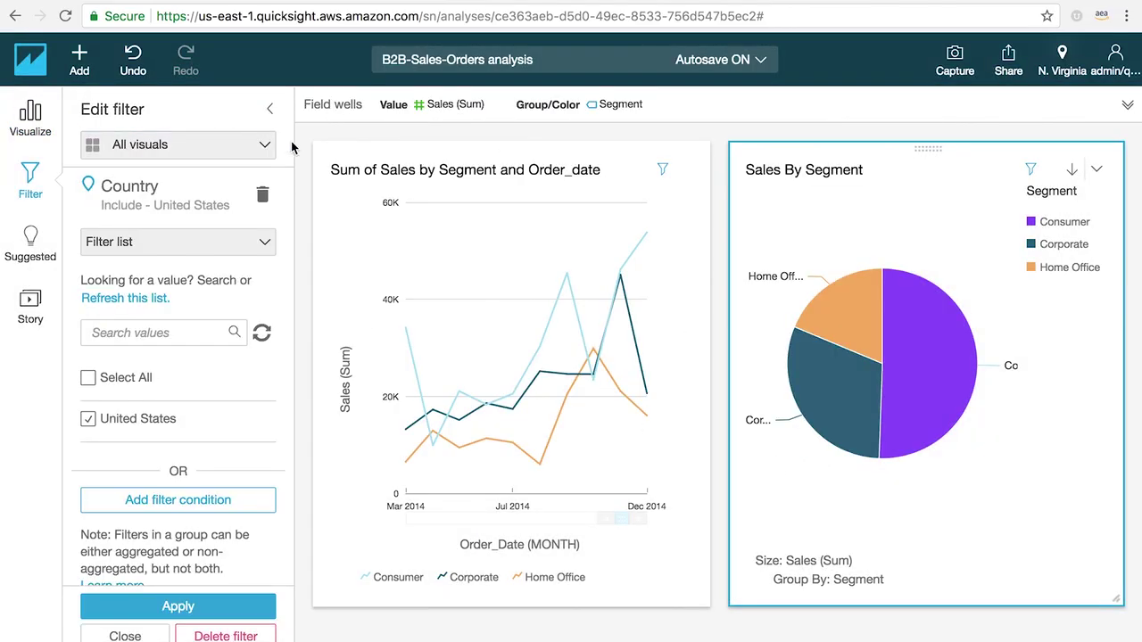
left_click(819, 383)
mouse_move(861, 473)
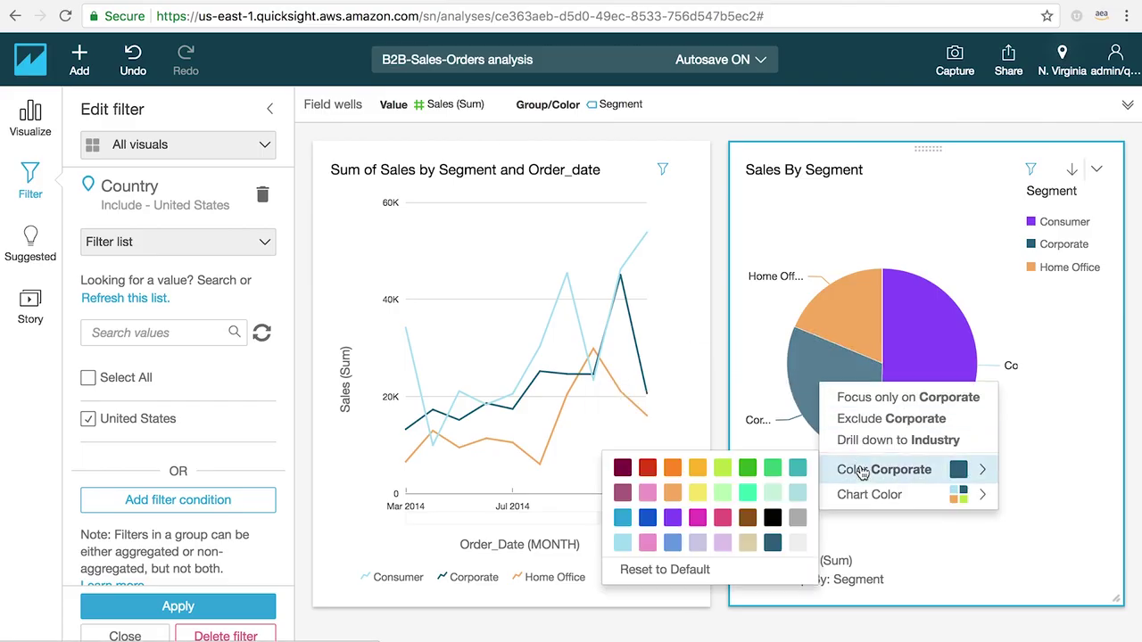
left_click(698, 469)
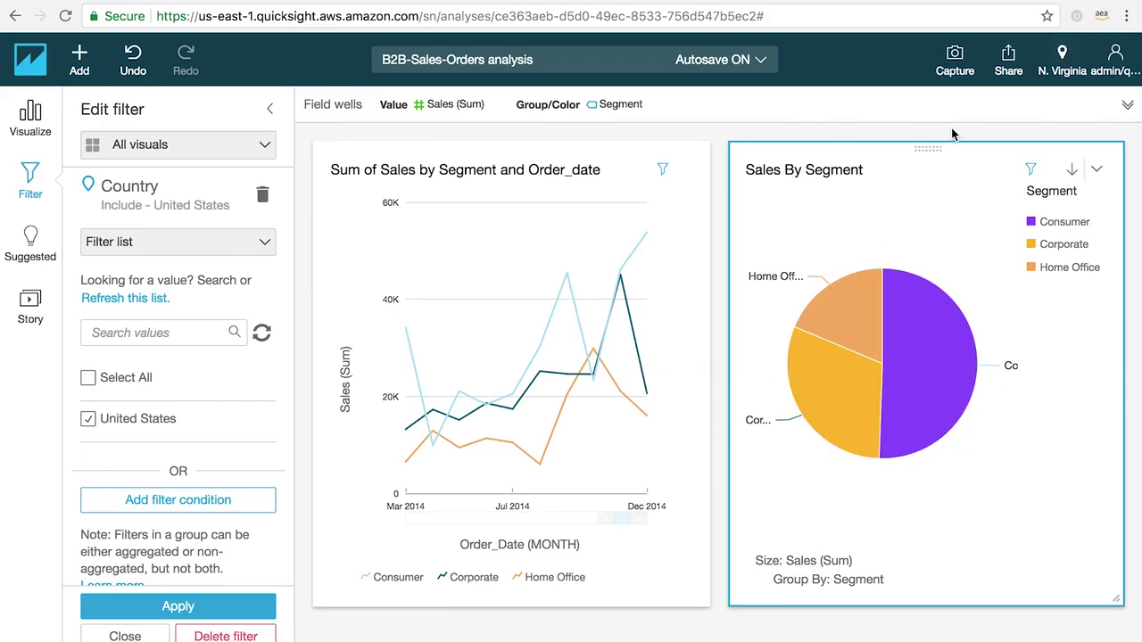
left_click(1008, 58)
Step: Publish the analysis as a new dashboard named 'Sales Report'
left_click(1022, 122)
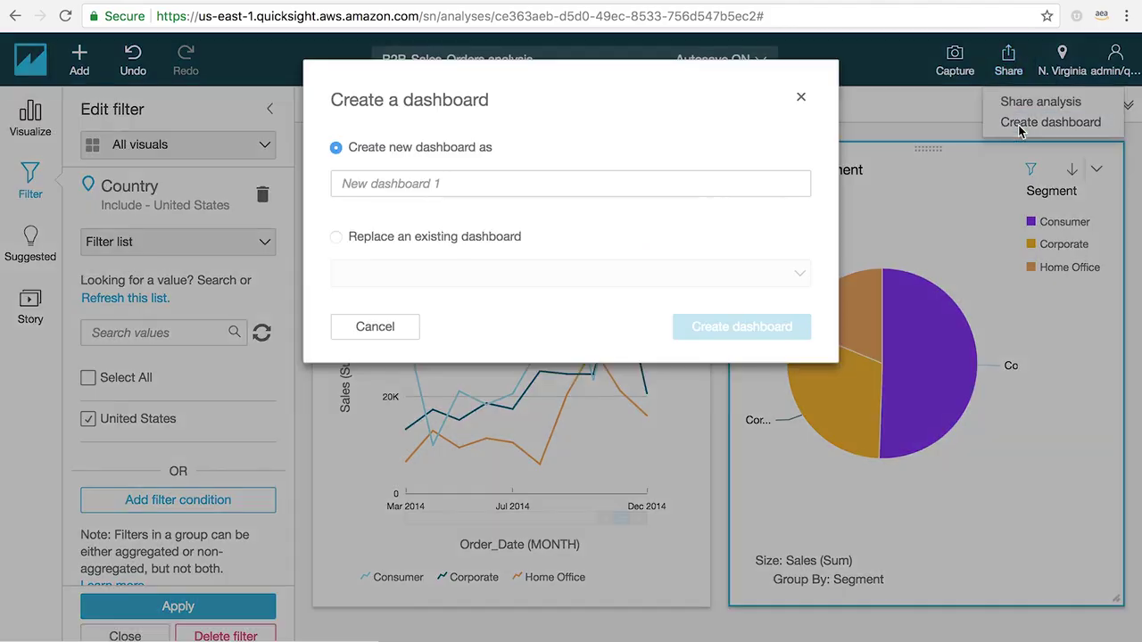
left_click(755, 184)
type("Sales Repor")
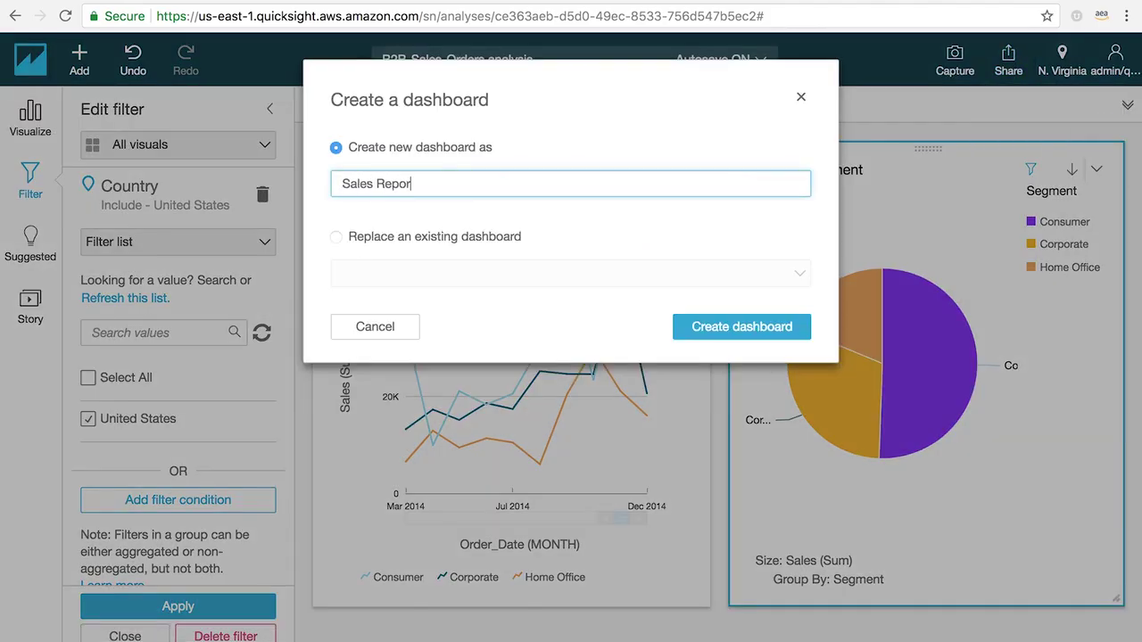
type("t")
left_click(678, 326)
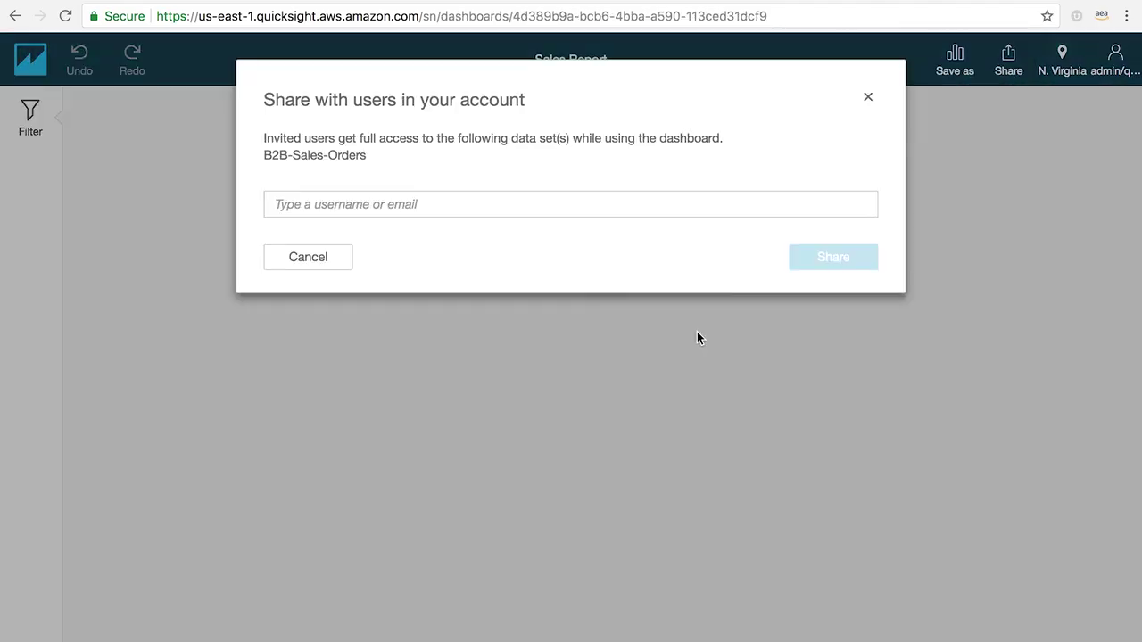
Step: Share the Sales Report dashboard with the suggested account user as a viewer
left_click(545, 204)
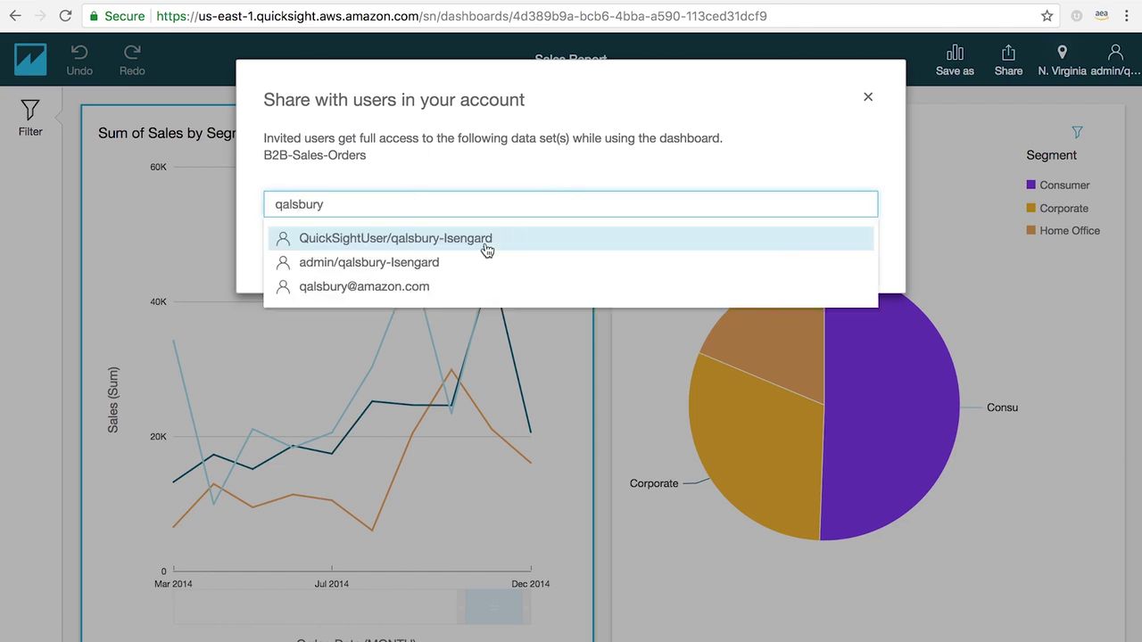
left_click(442, 285)
left_click(827, 453)
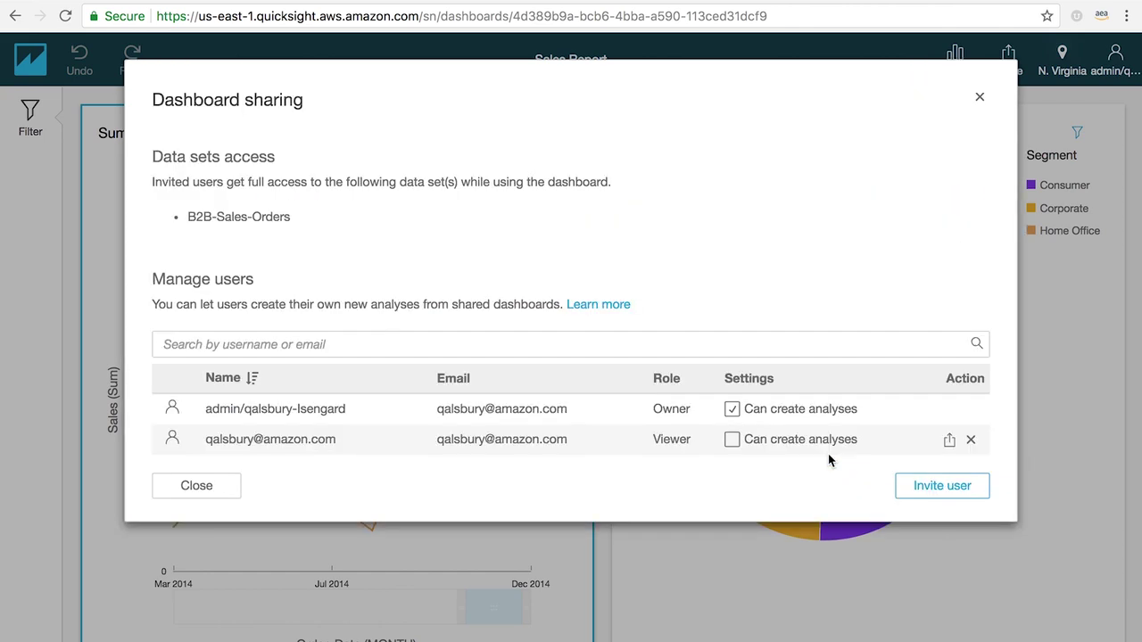